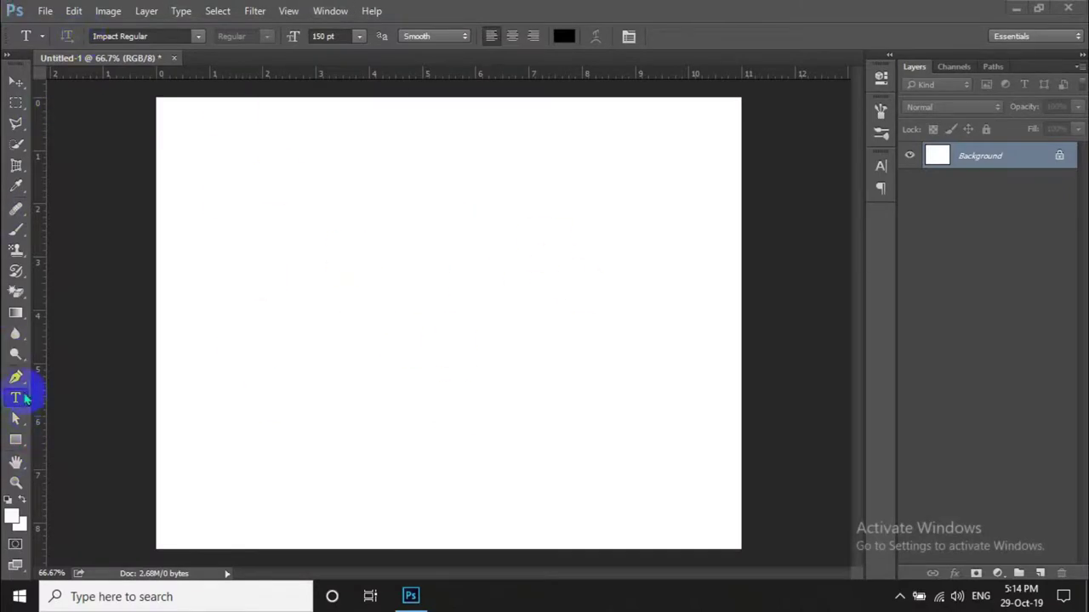
Type BULBUL as a text layer on the canvas and nudge it to the left.
click(349, 325)
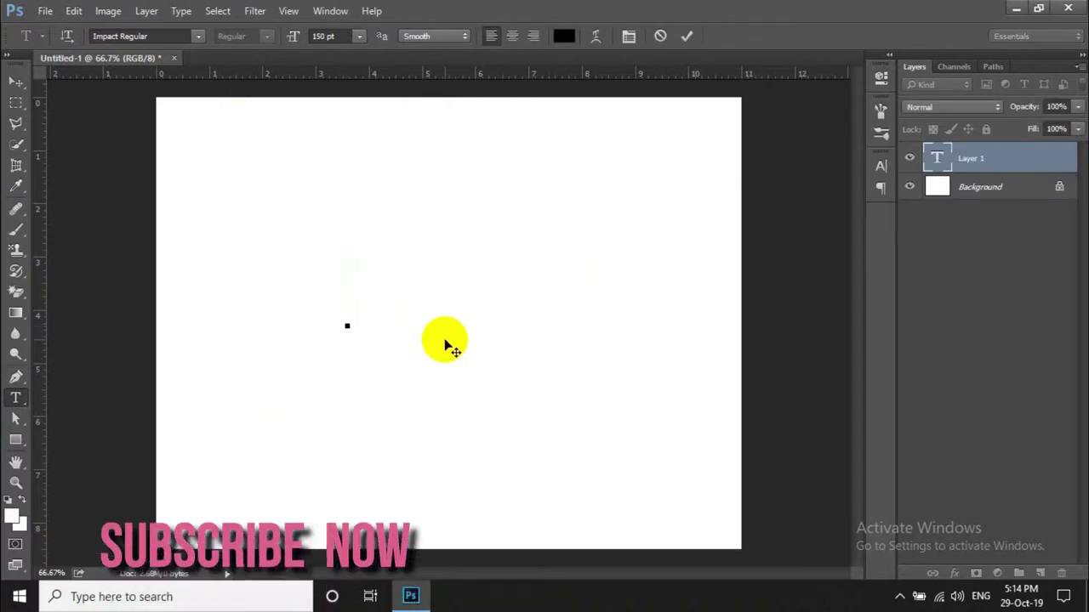
text(BULB)
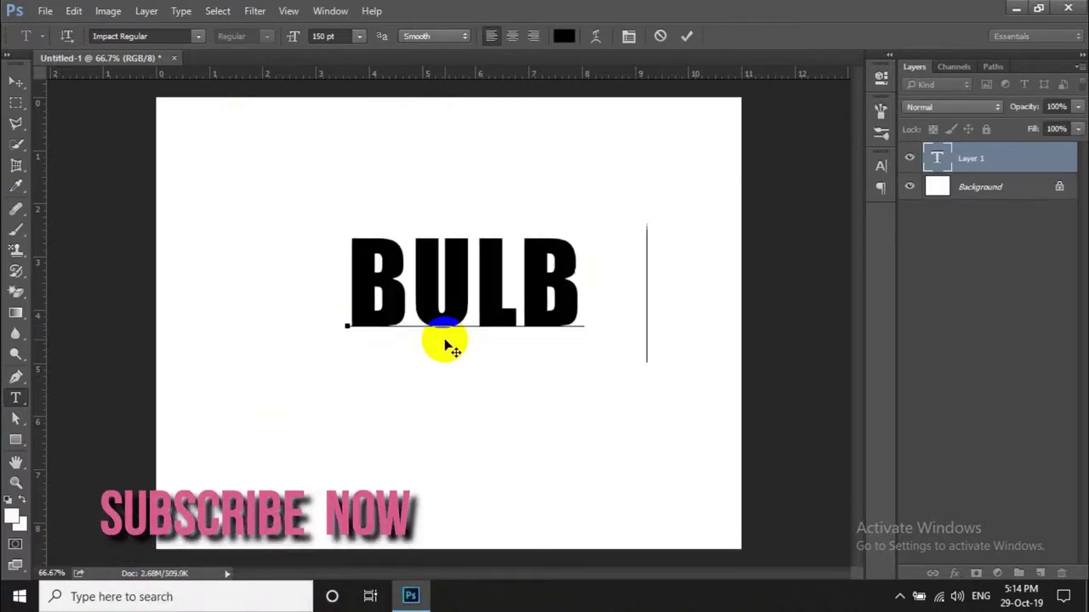
text(UL)
click(687, 35)
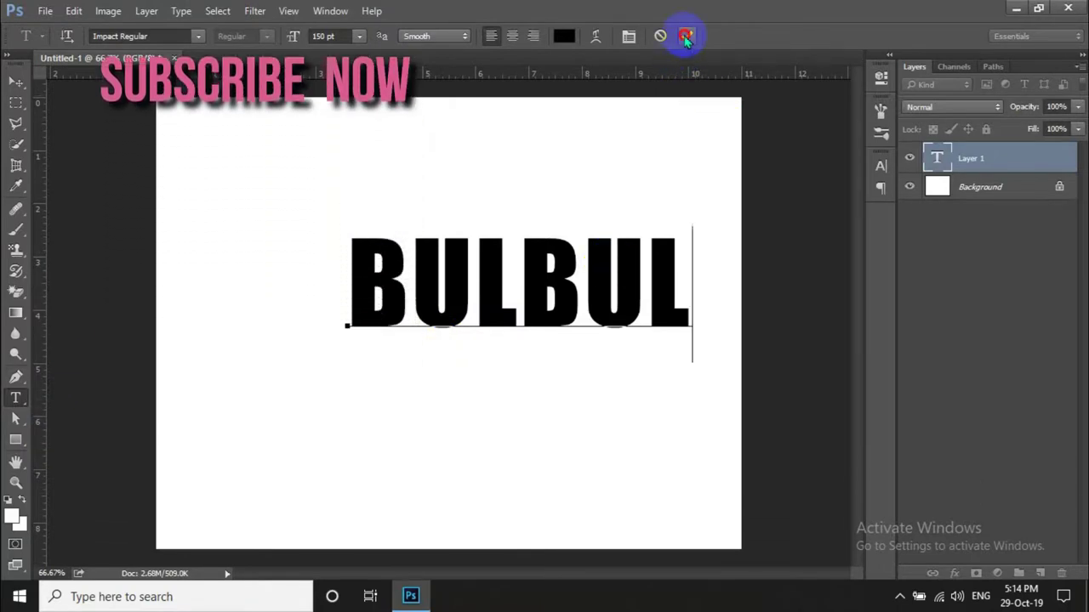
click(15, 81)
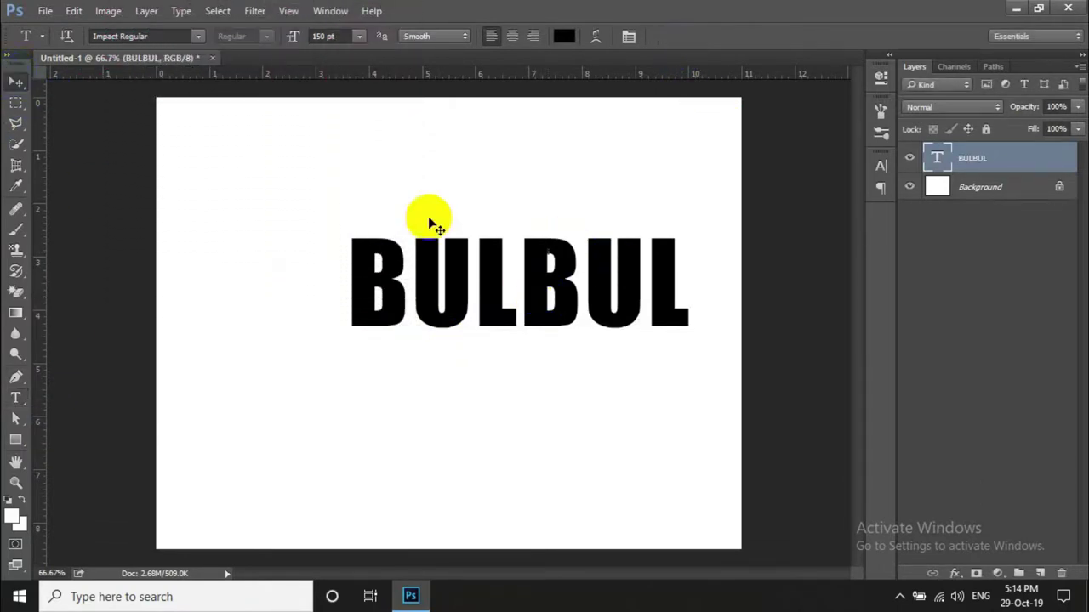
drag(422, 266, 359, 263)
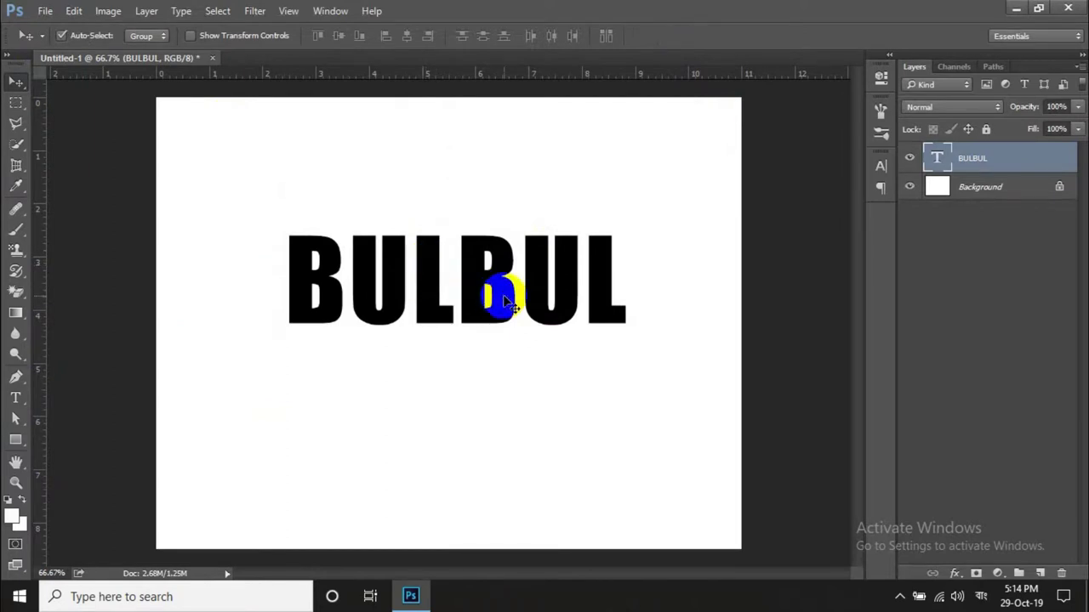
Free-transform the BULBUL text, scaling it up to about 128% width and height.
key(ctrl+t)
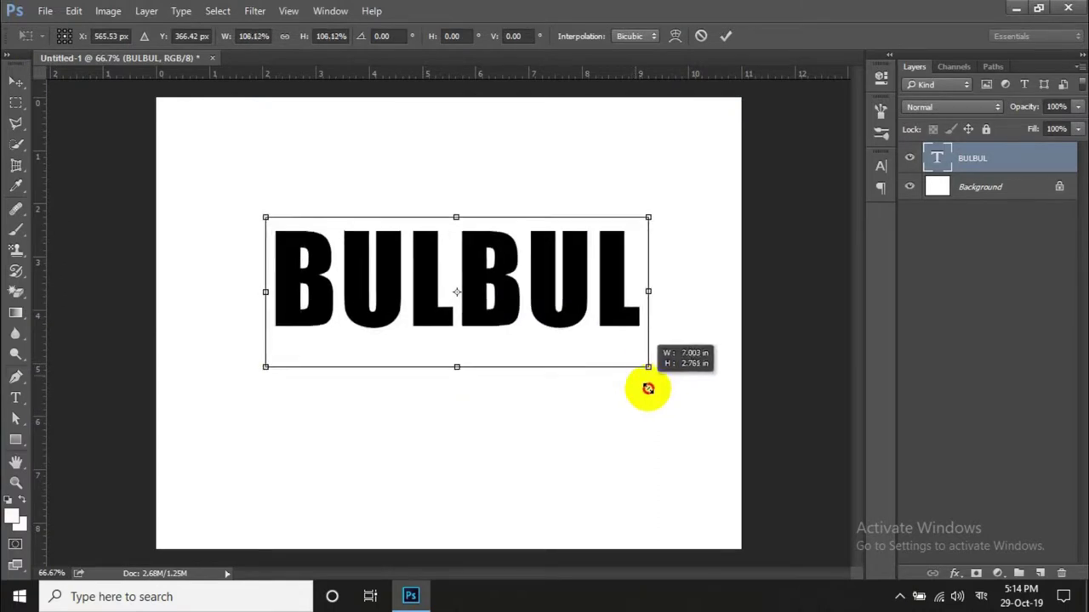
drag(630, 361, 657, 371)
drag(457, 371, 457, 388)
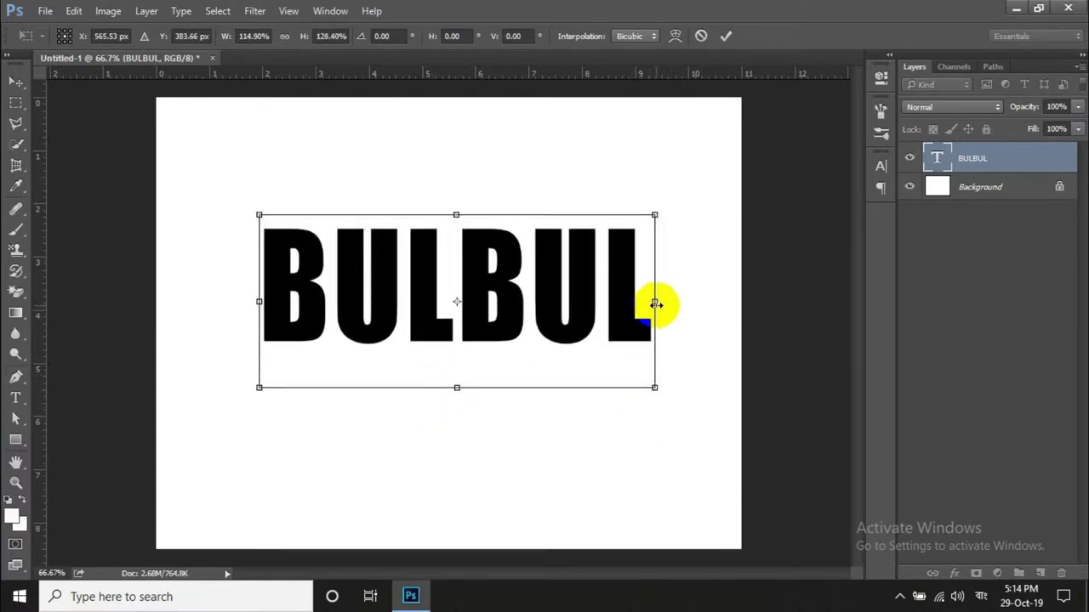
drag(655, 303, 677, 302)
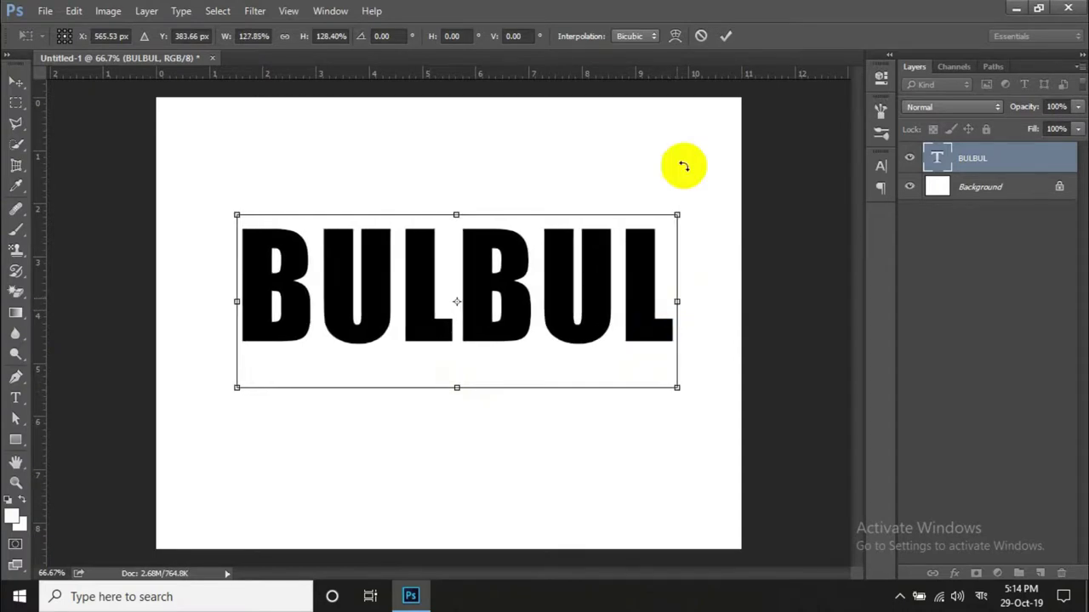
click(725, 37)
Centre BULBUL horizontally and vertically on the canvas, then deselect.
drag(609, 270, 600, 279)
key(ctrl+a)
click(405, 37)
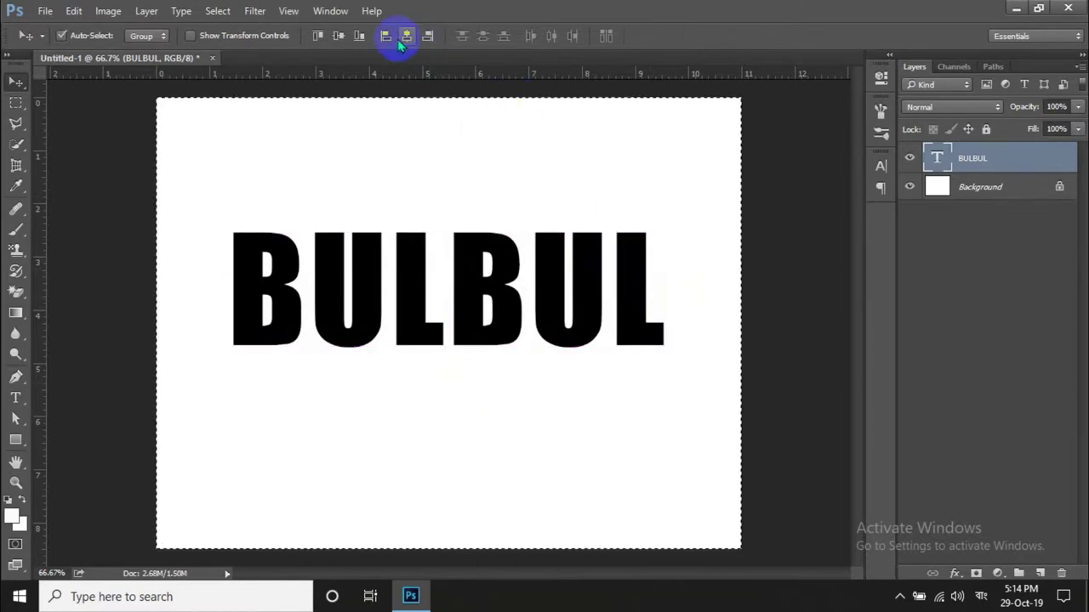
click(339, 37)
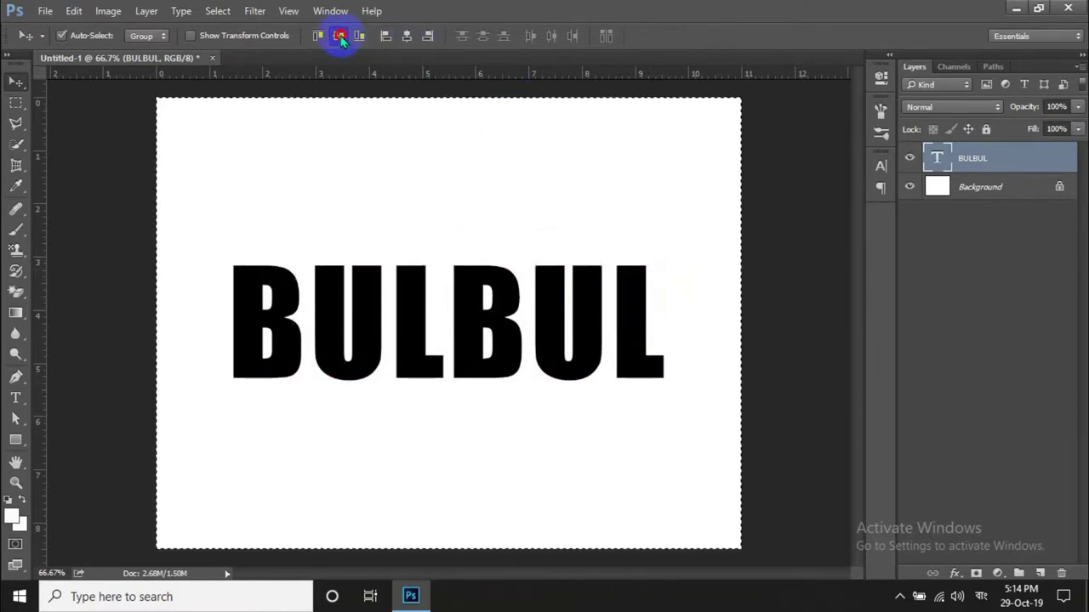
key(ctrl+d)
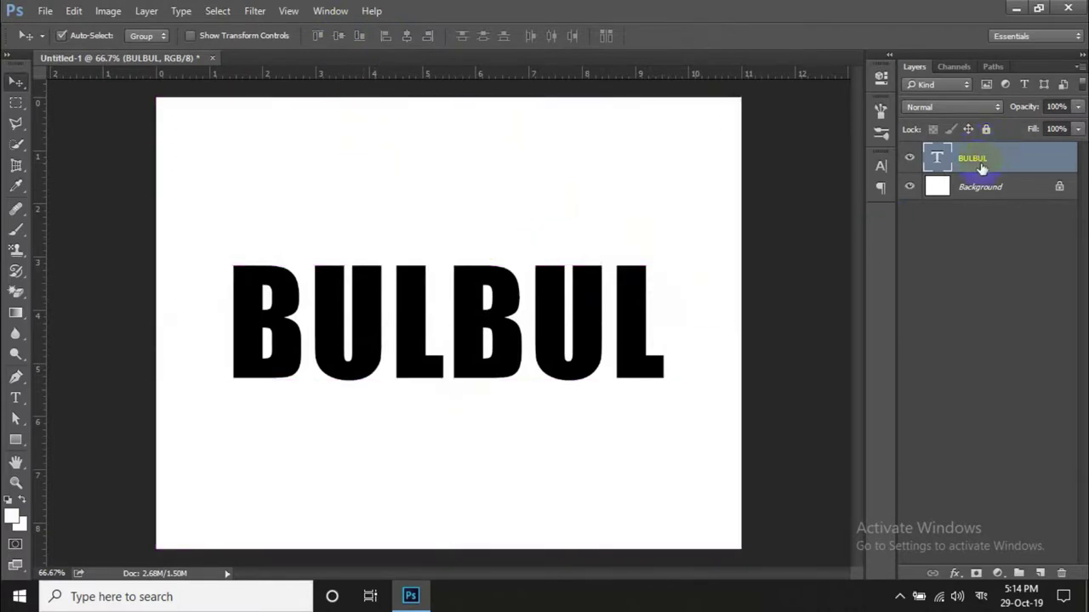
Rasterize the BULBUL type, then fill it with Foreground Color in Multiply mode at 100% opacity.
right_click(981, 167)
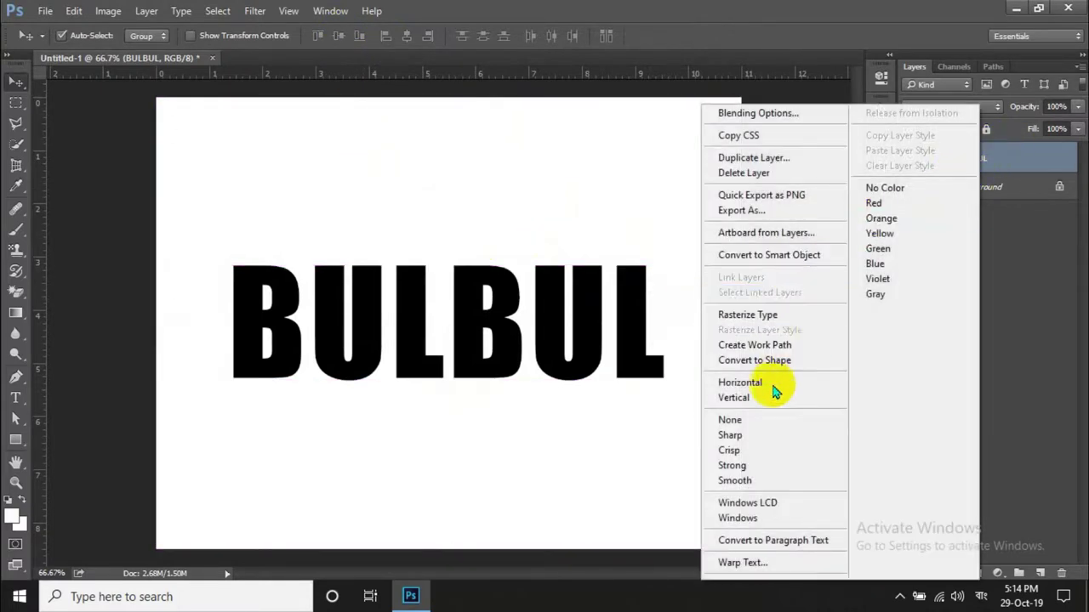
click(749, 315)
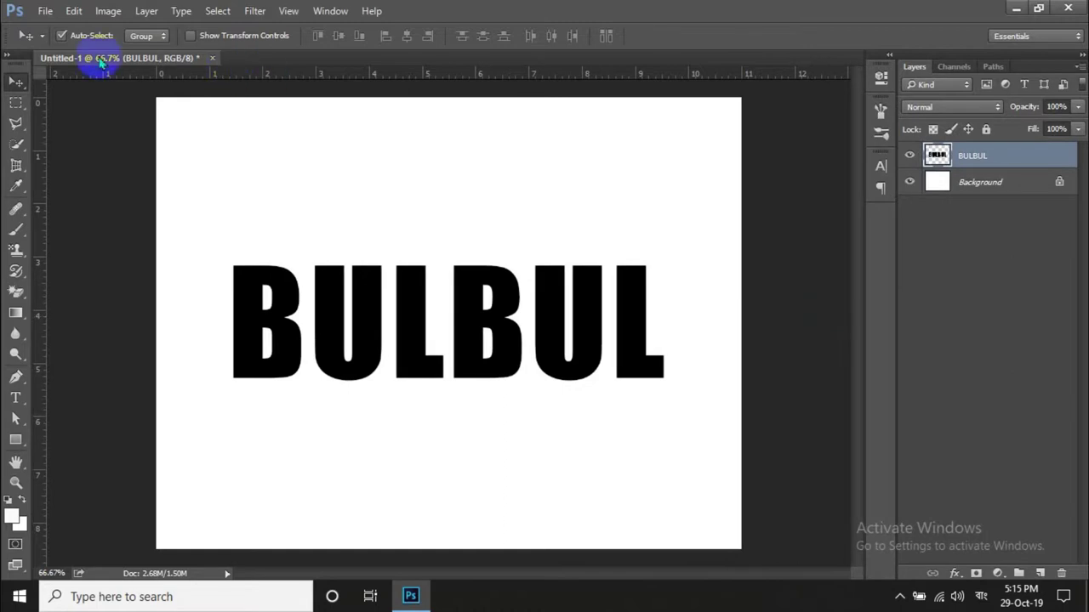
click(75, 12)
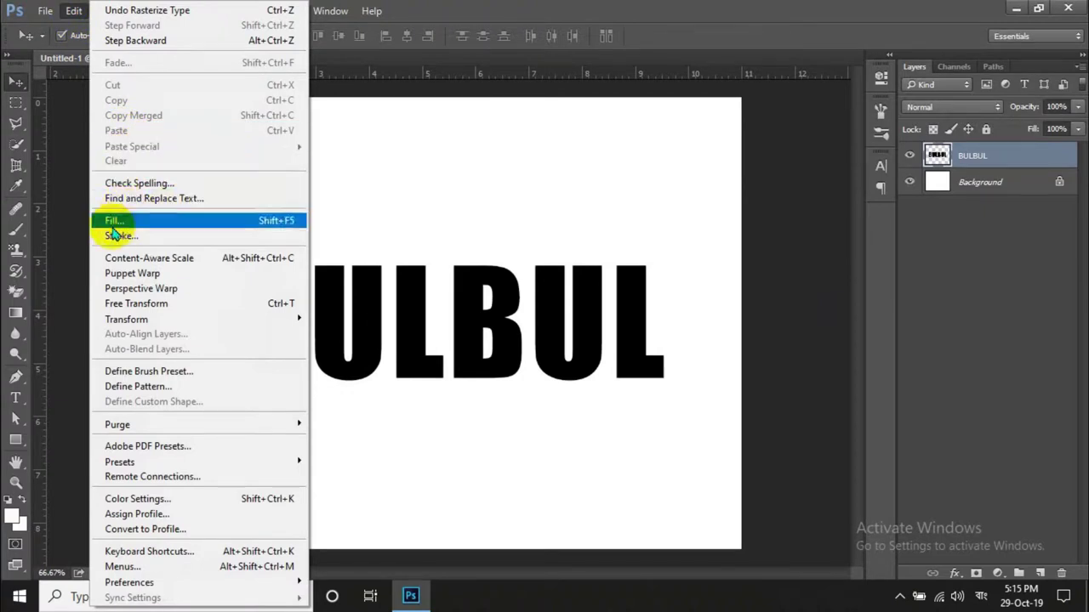
click(149, 225)
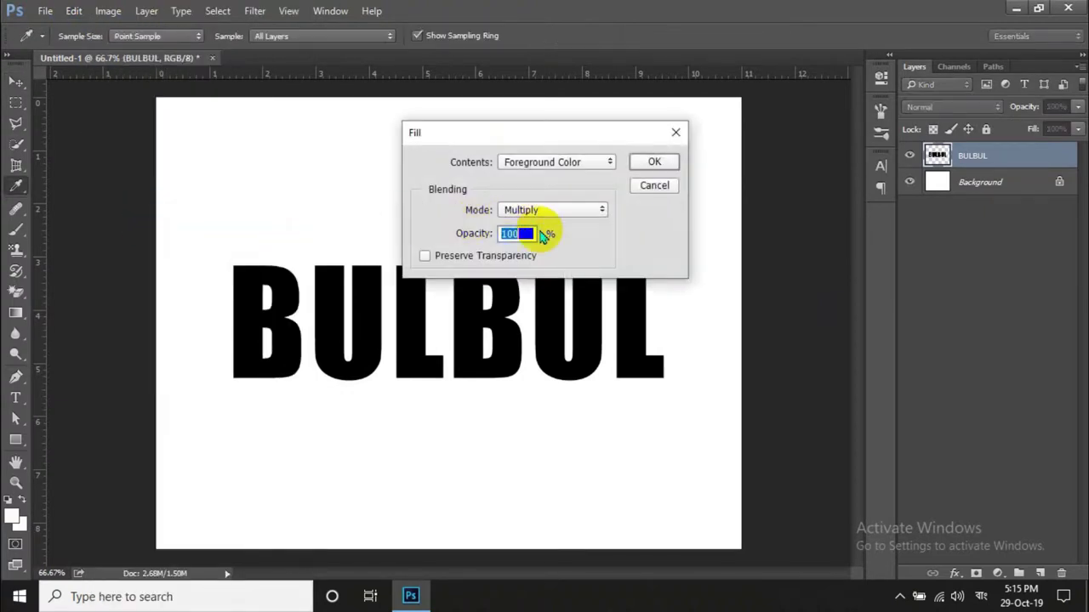
click(584, 165)
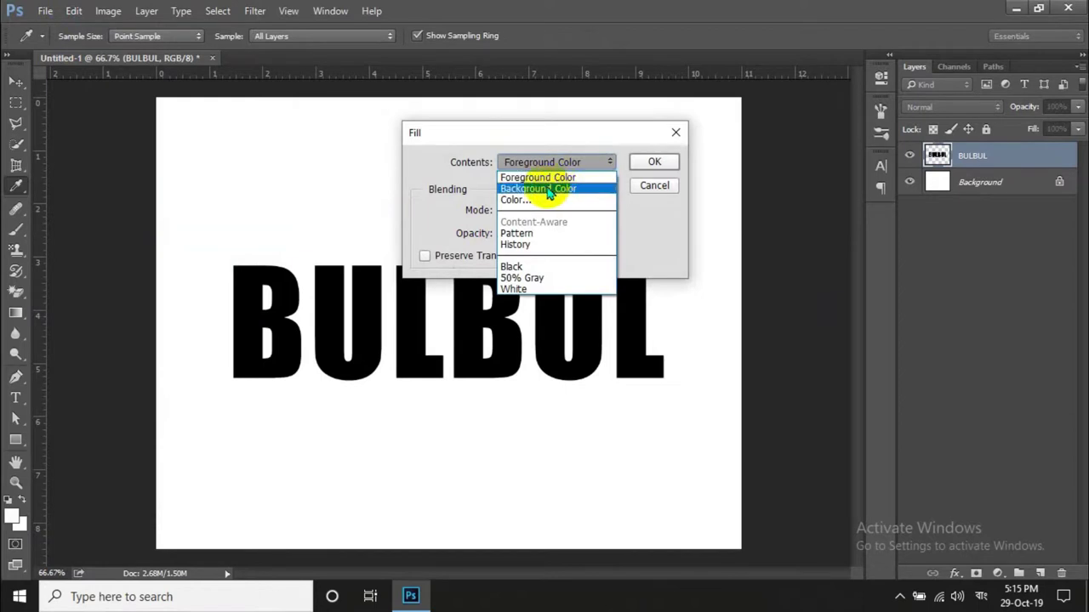
click(537, 181)
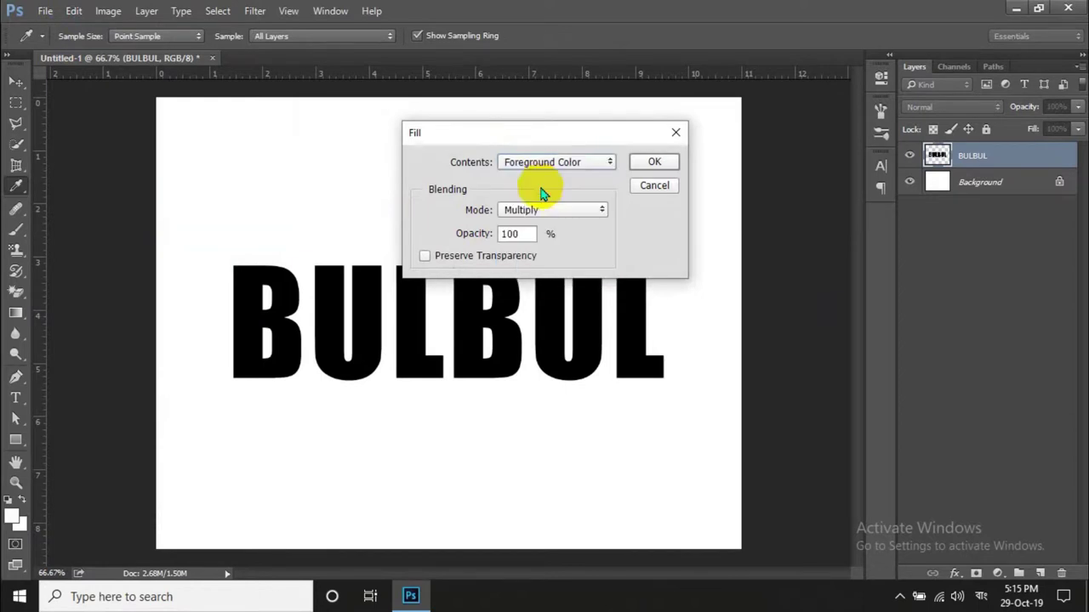
click(551, 210)
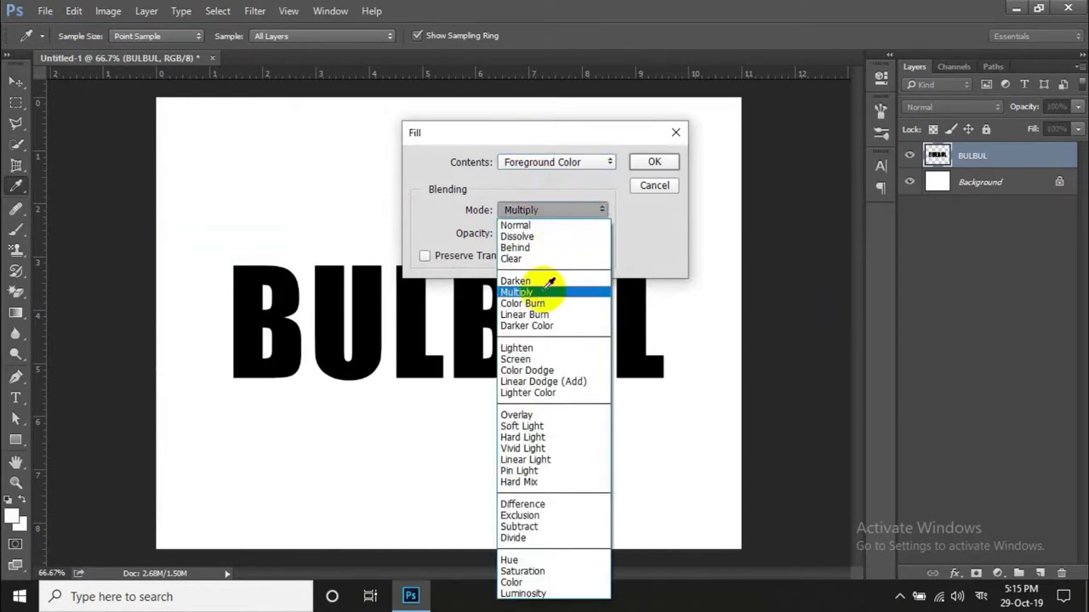
click(545, 293)
double_click(523, 235)
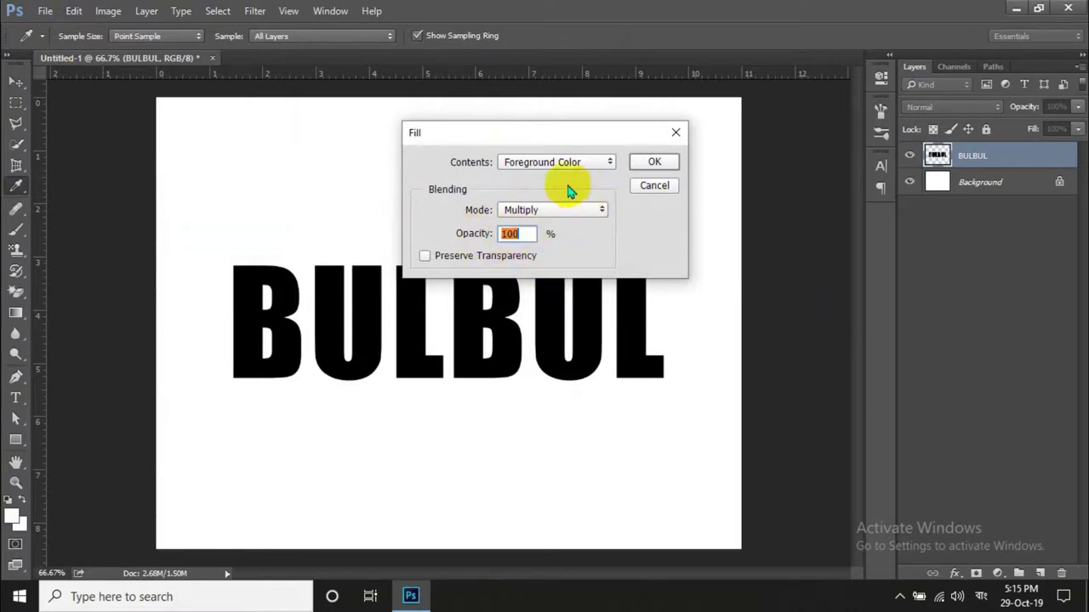
click(654, 161)
key(v)
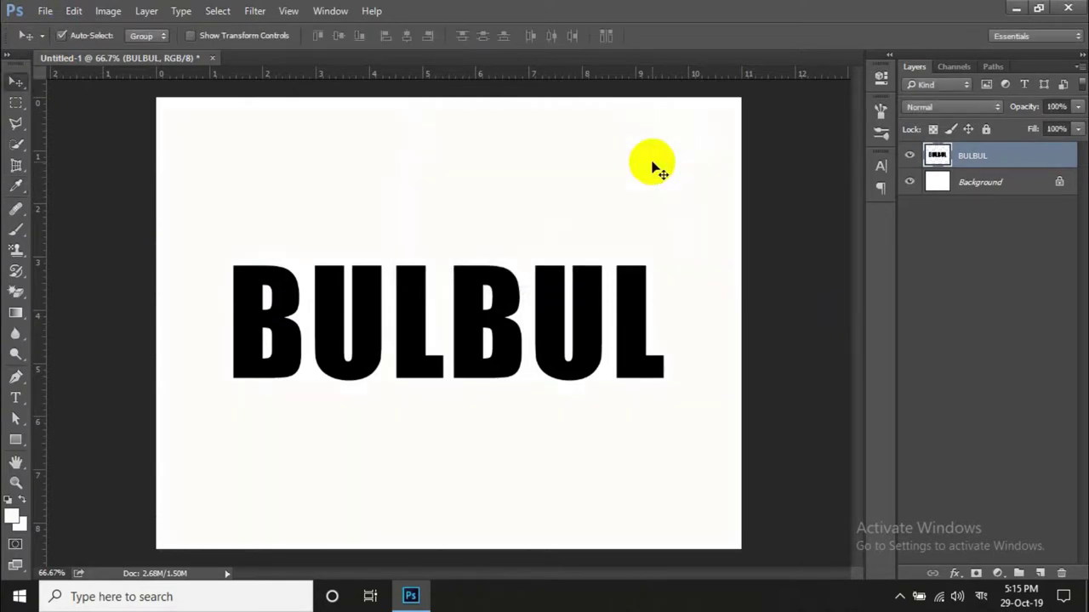
Apply the Stylize > Solarize filter to the BULBUL layer.
click(256, 12)
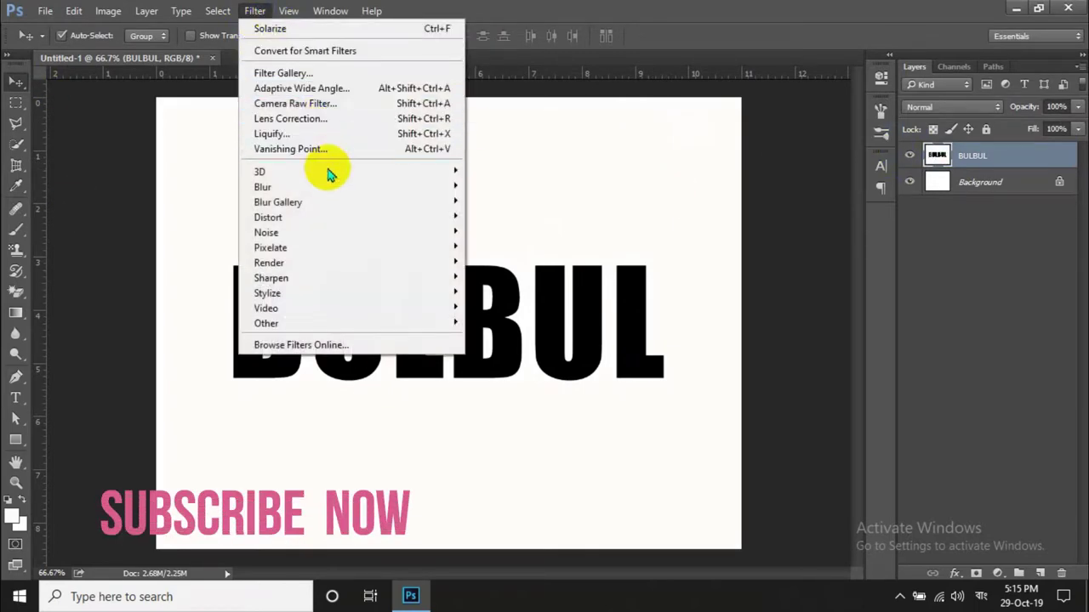
mouse_move(267, 292)
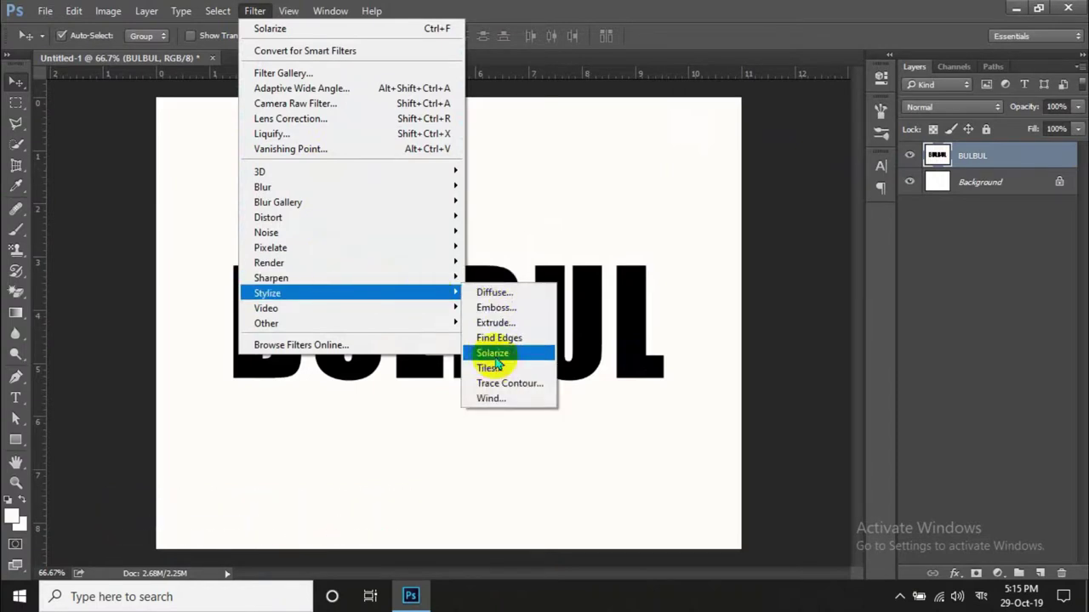
click(481, 354)
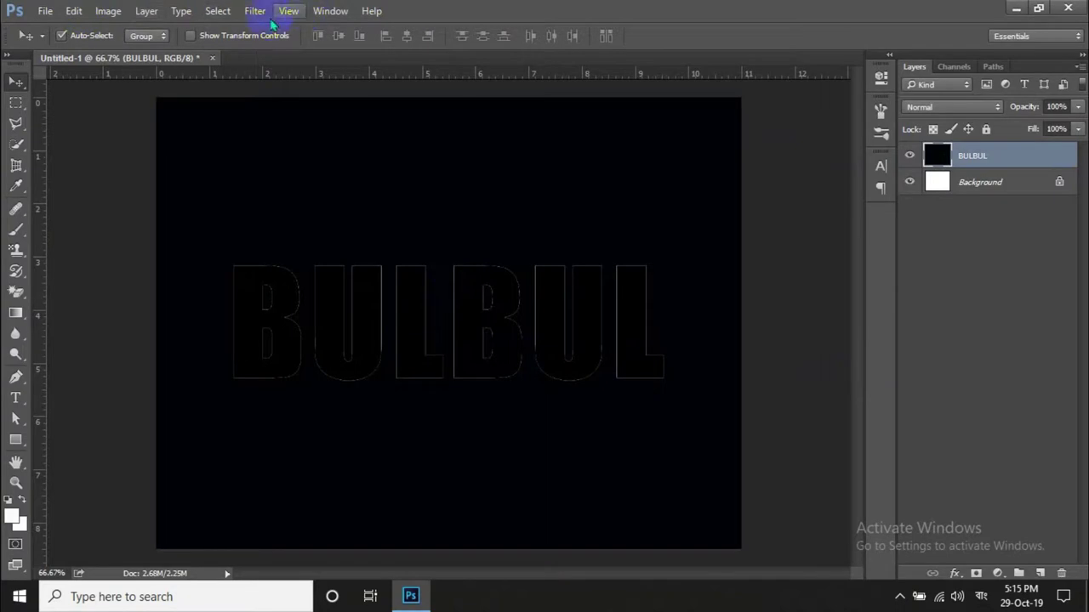
Apply the Polar Coordinates filter set to Polar to Rectangular on the BULBUL outlines.
click(254, 12)
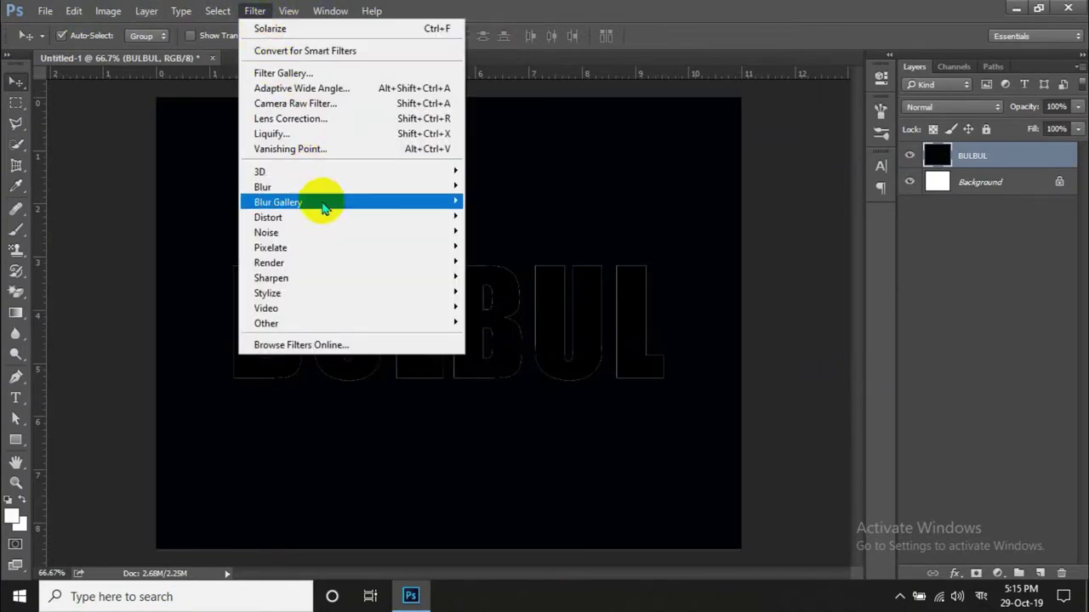
mouse_move(268, 218)
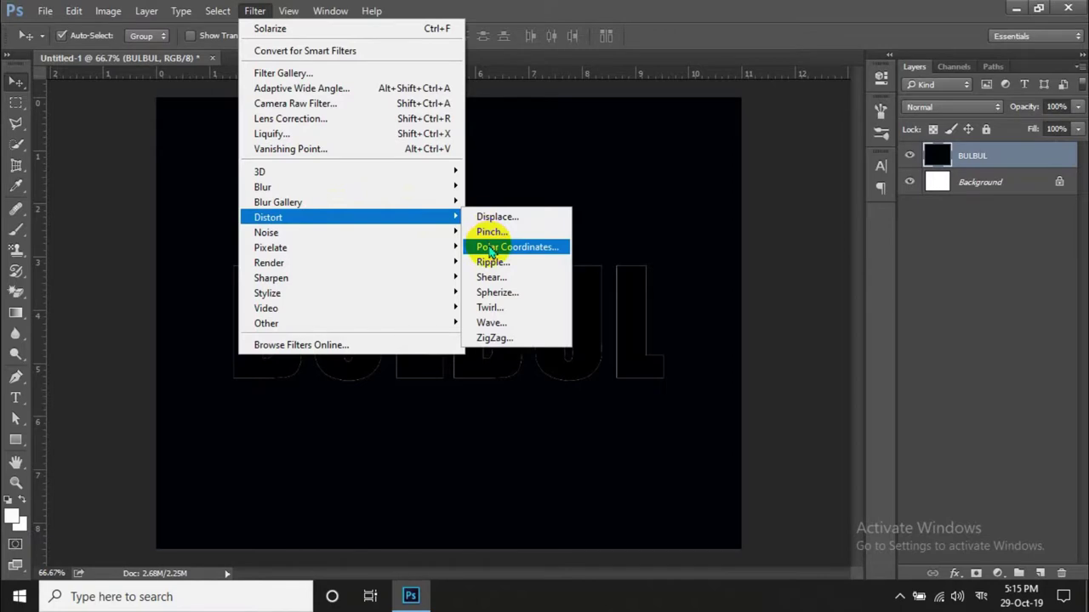
click(491, 247)
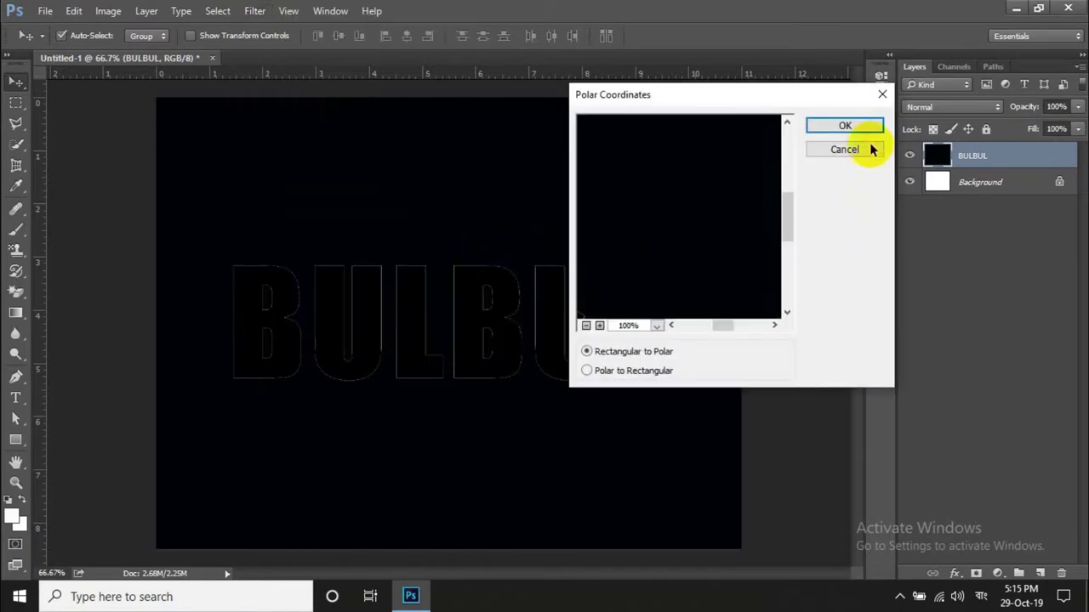
click(636, 374)
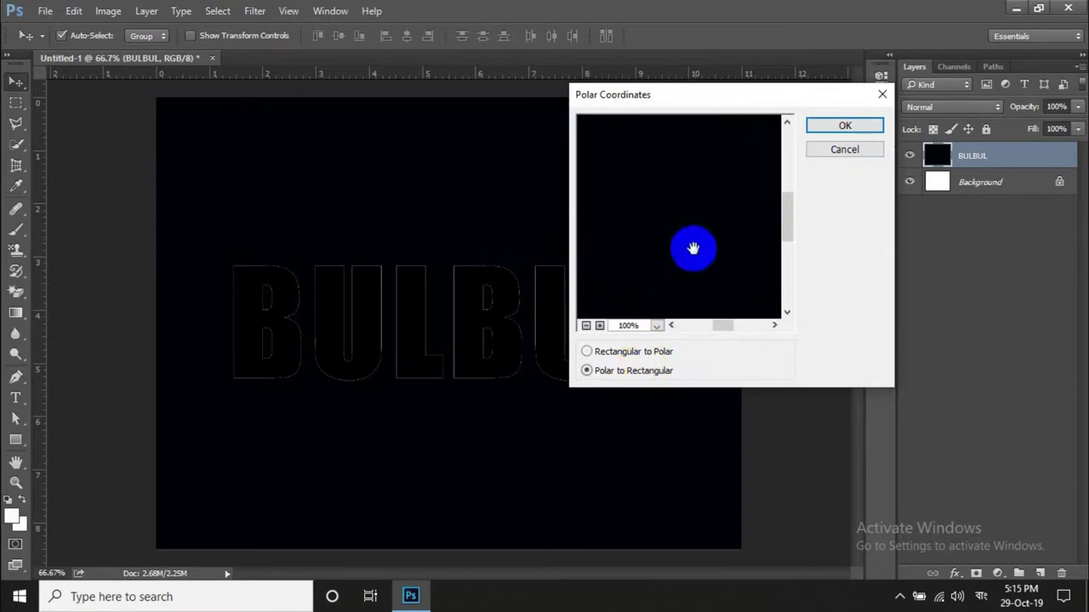
click(830, 126)
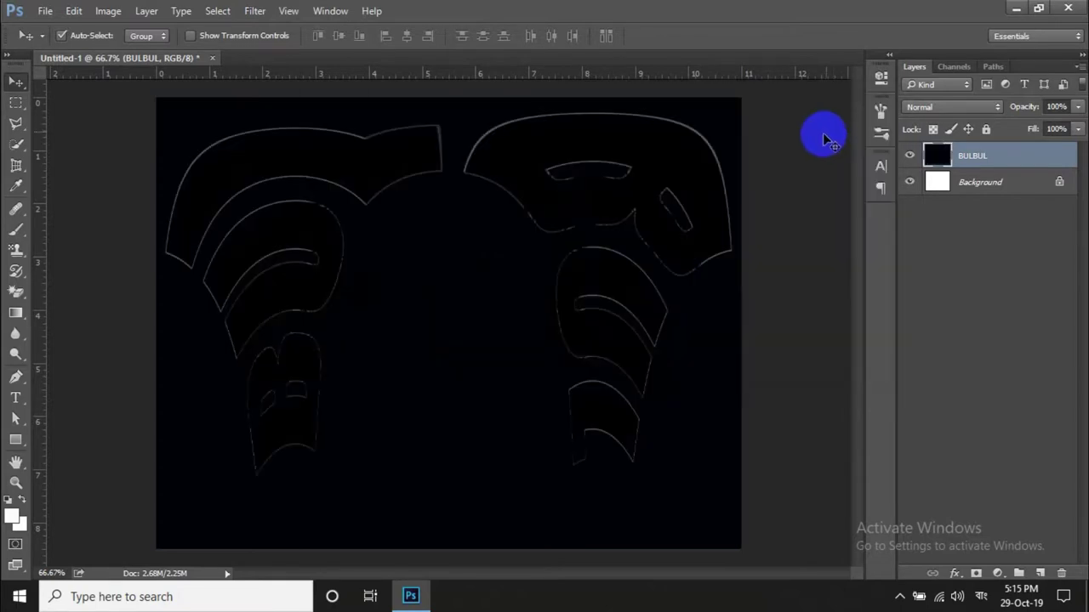
Rotate the canvas 90° clockwise.
click(85, 15)
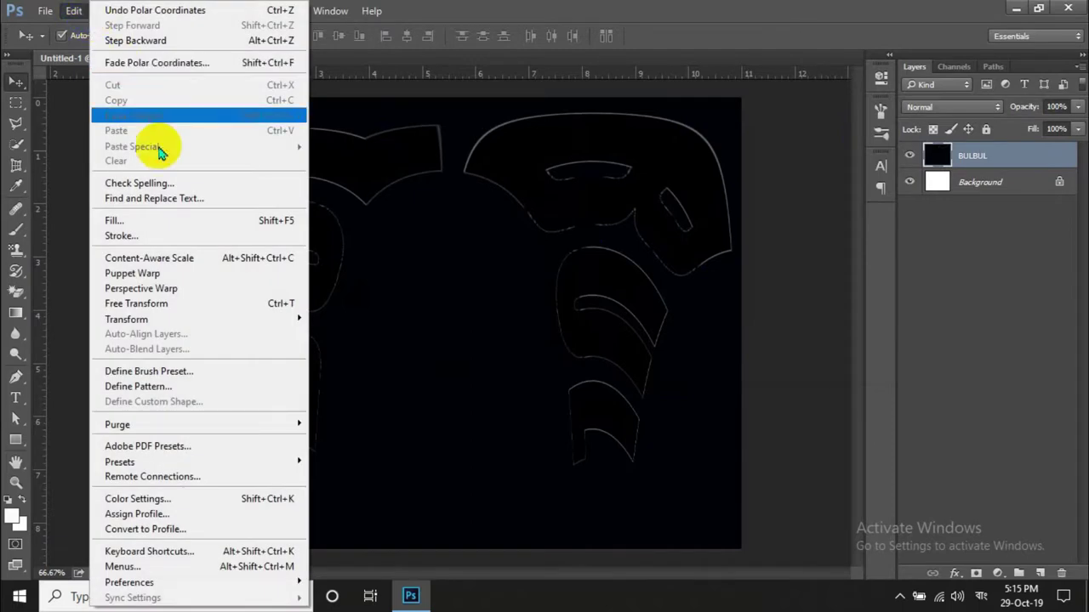
click(75, 10)
click(108, 10)
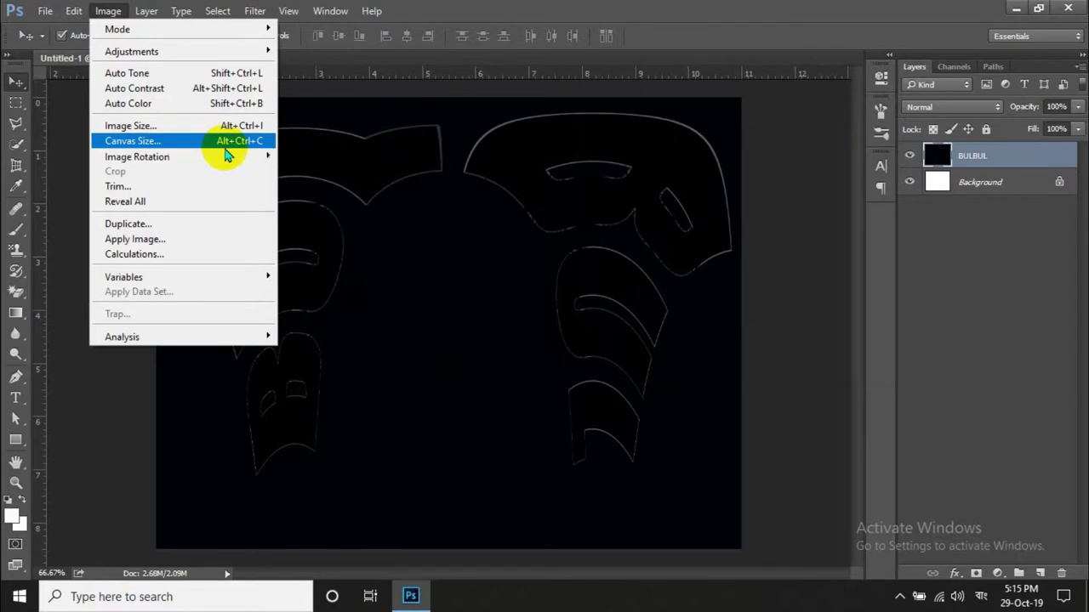
mouse_move(137, 157)
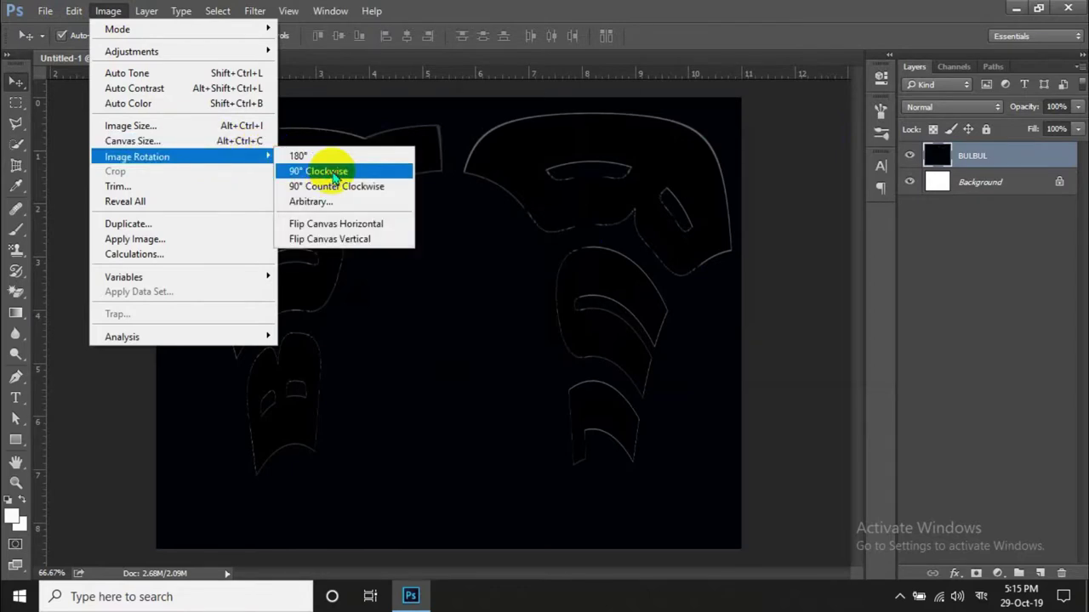
click(314, 171)
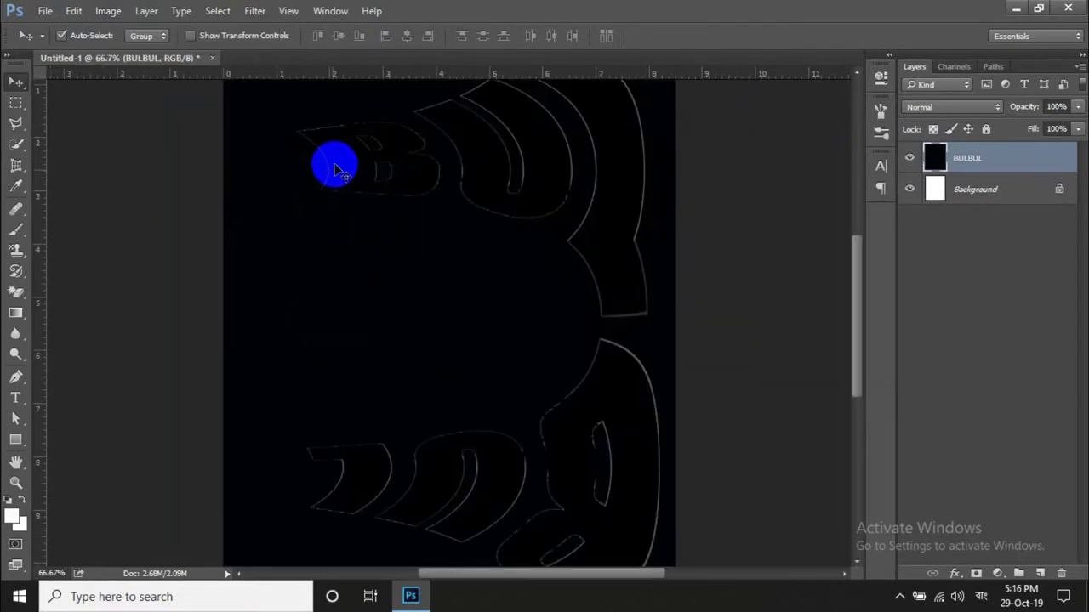
Preview the Polar Coordinates options again, then cancel without applying the filter.
click(255, 11)
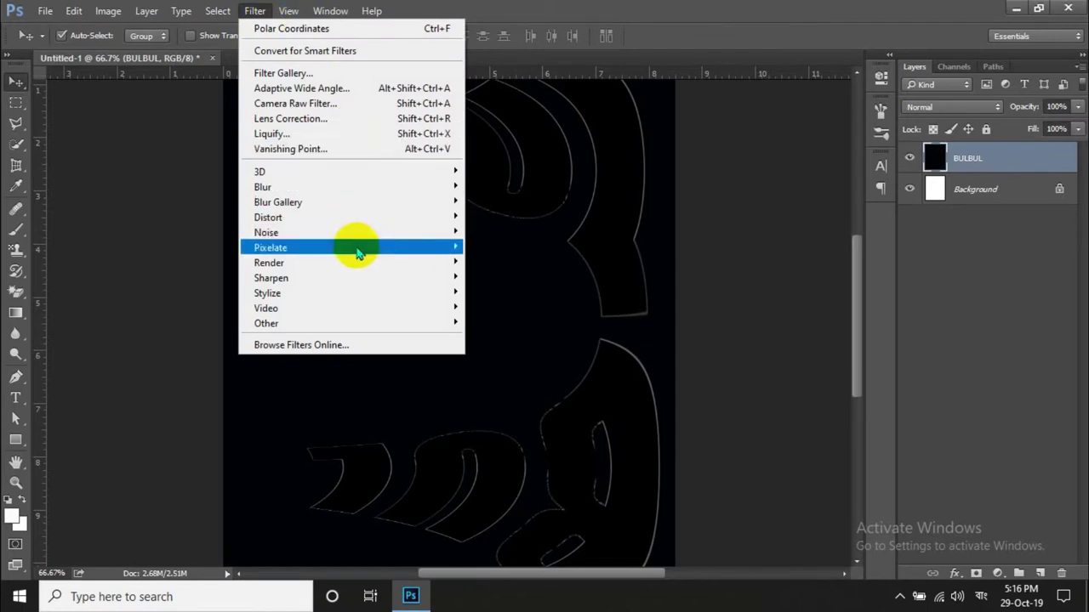
mouse_move(268, 217)
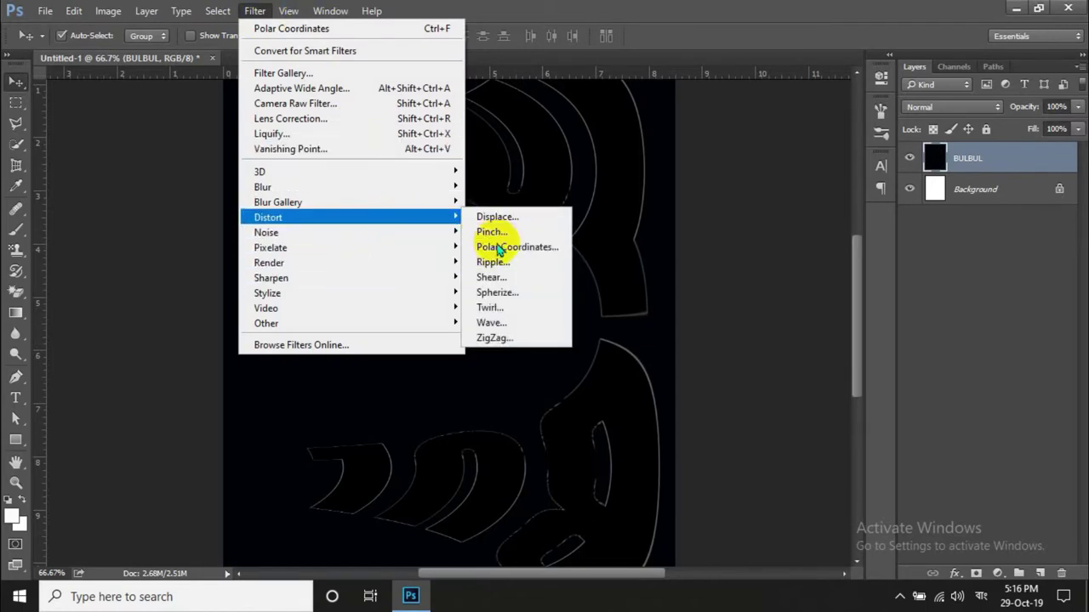
click(499, 247)
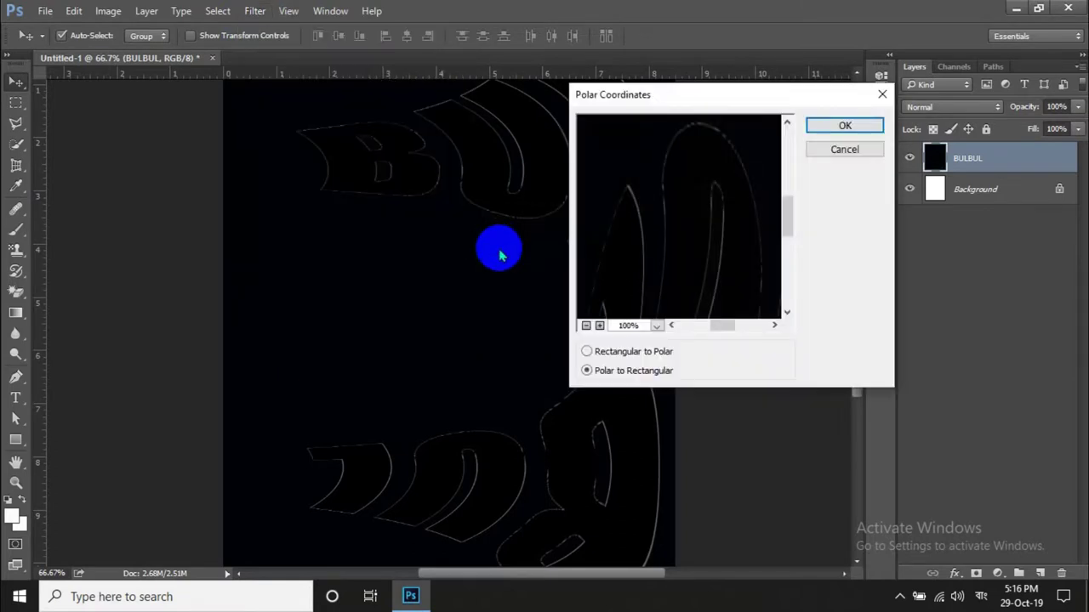
click(622, 356)
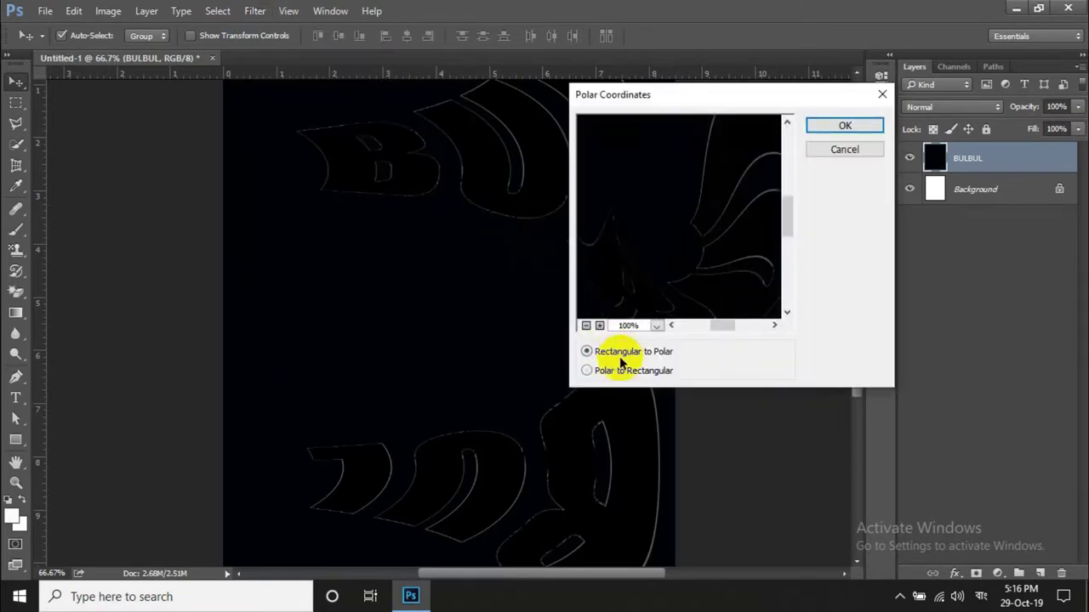
click(618, 372)
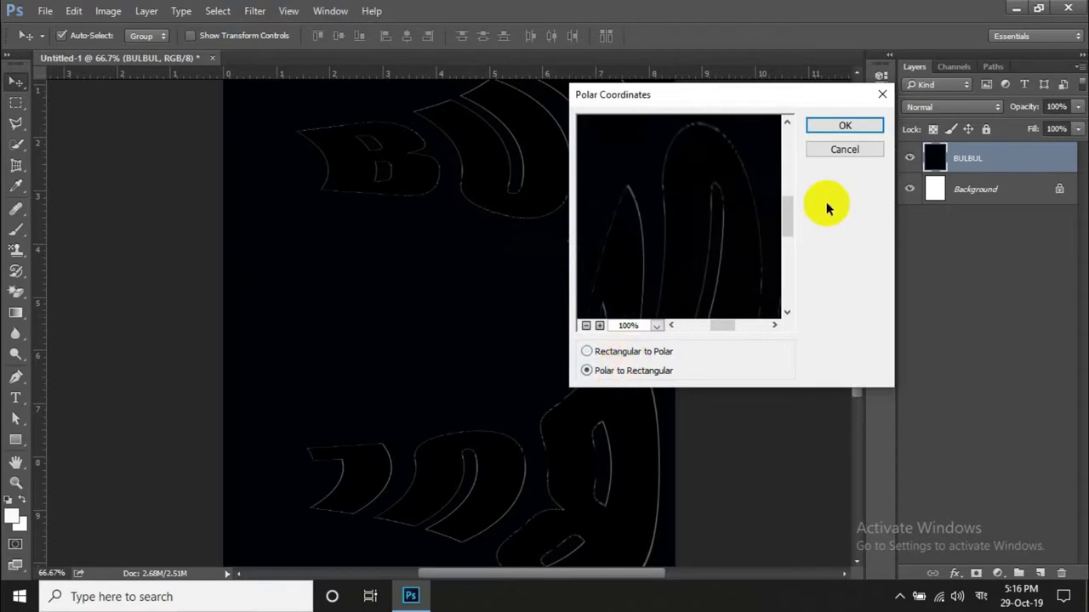
click(854, 154)
click(254, 10)
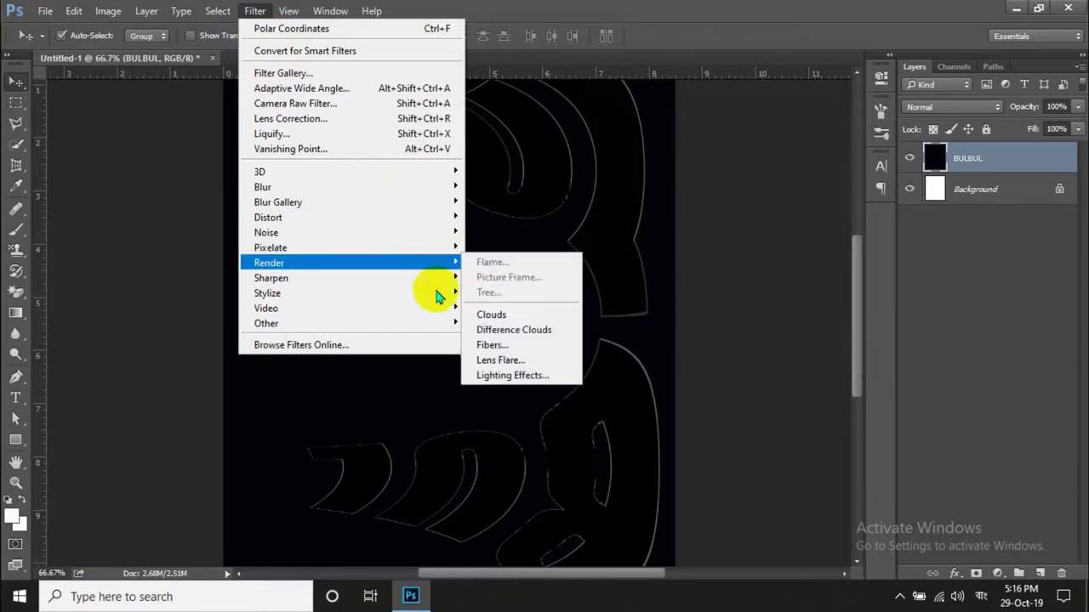
mouse_move(267, 293)
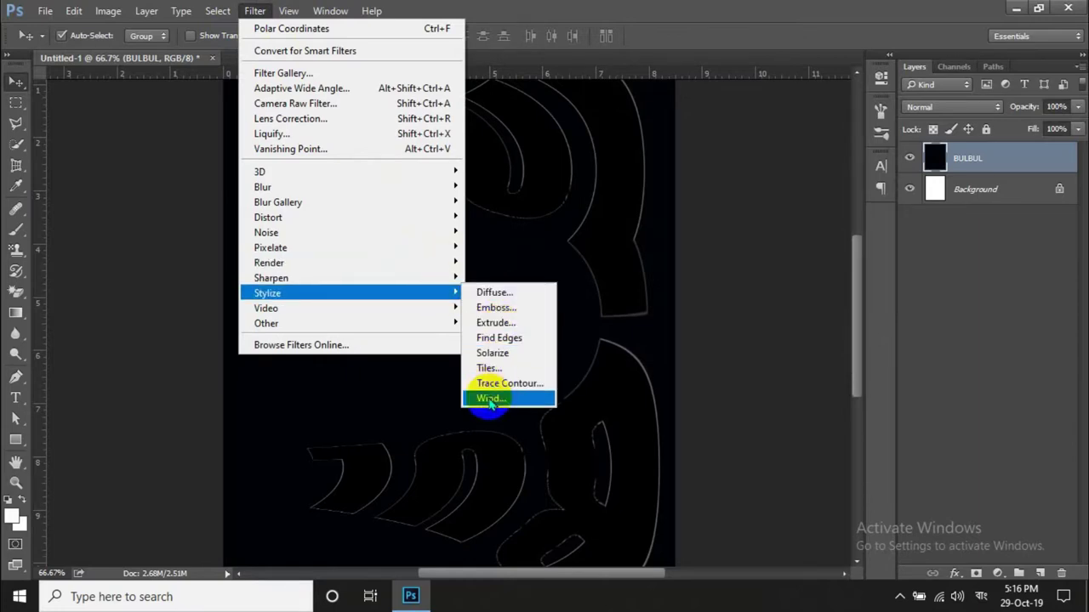
Apply the Wind filter From the Right, then repeat it three more times.
click(490, 399)
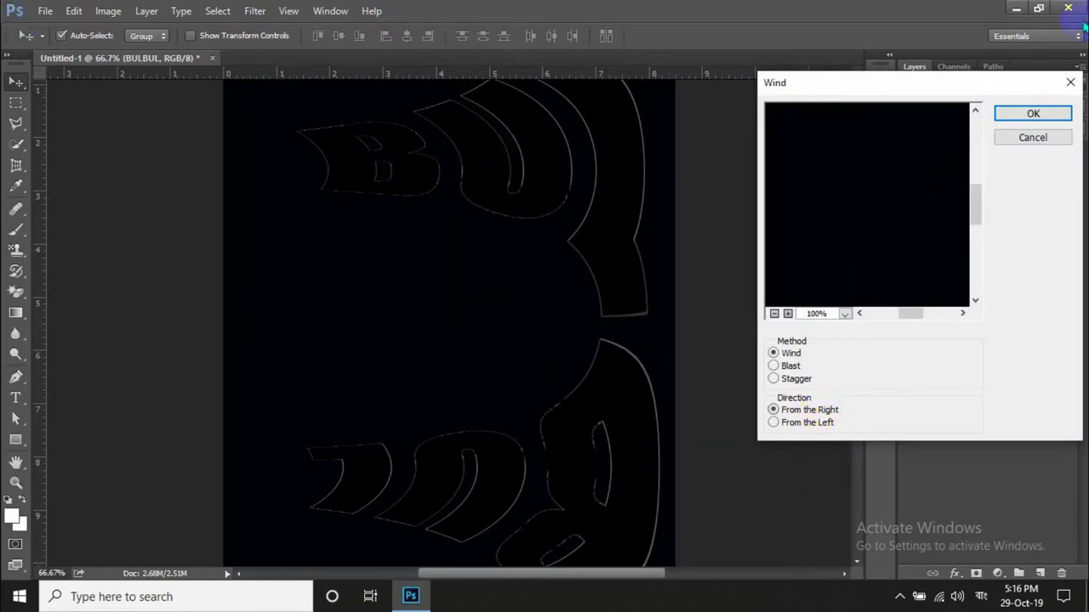
click(1032, 113)
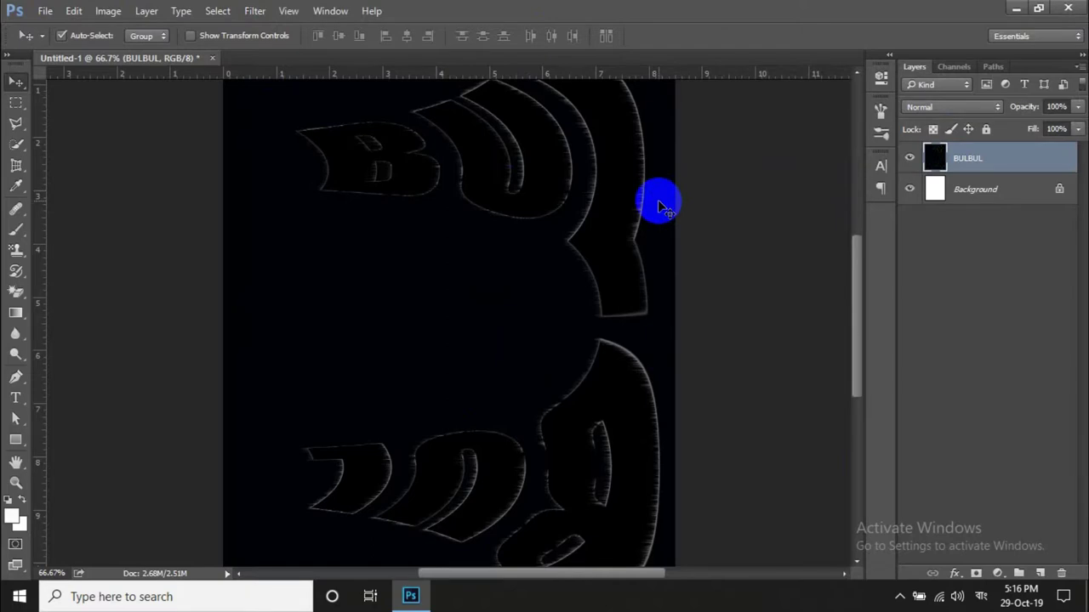
key(ctrl+f)
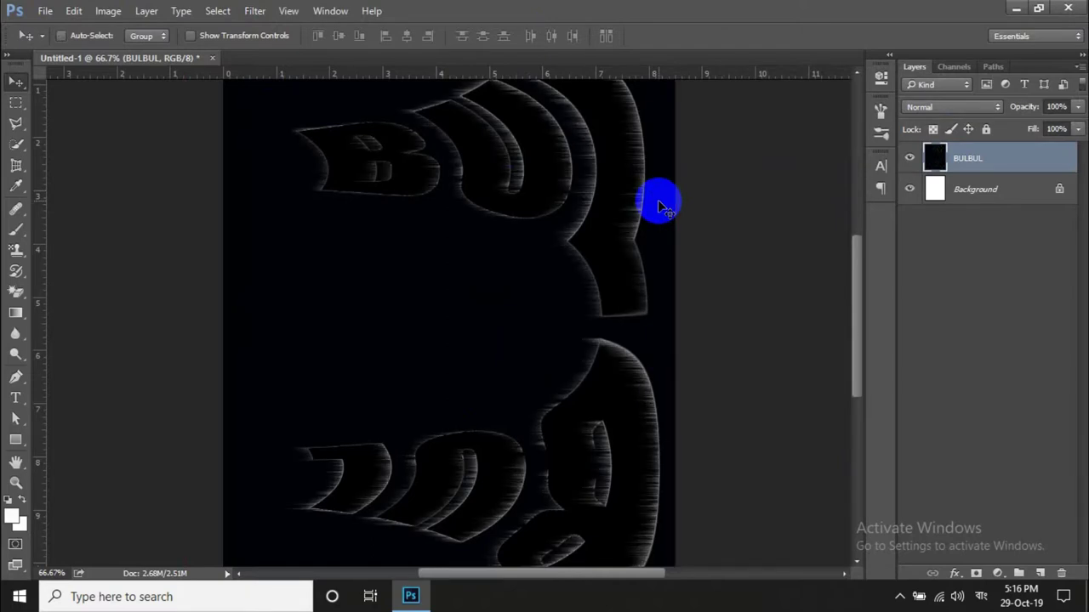
key(ctrl+f)
key(ctrl+f)
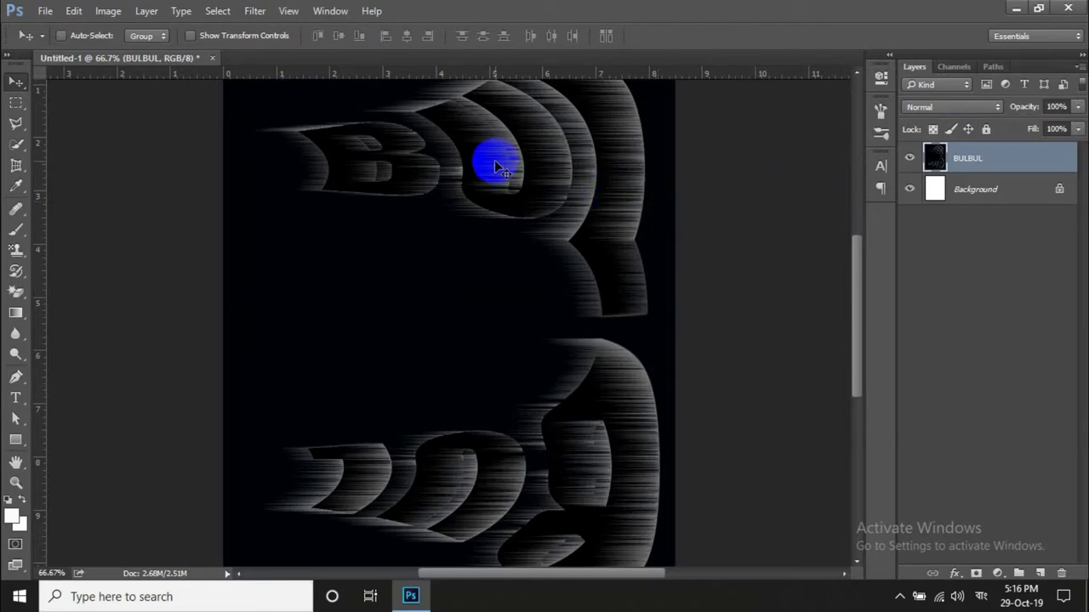
key(ctrl+f)
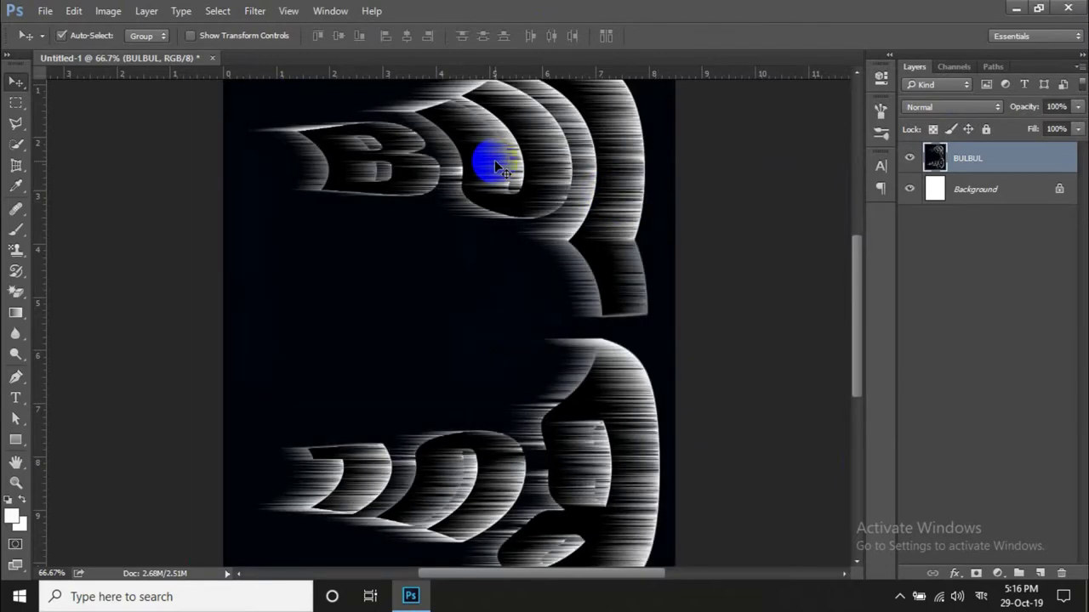
Rotate the canvas 90° counter-clockwise back to landscape.
click(106, 11)
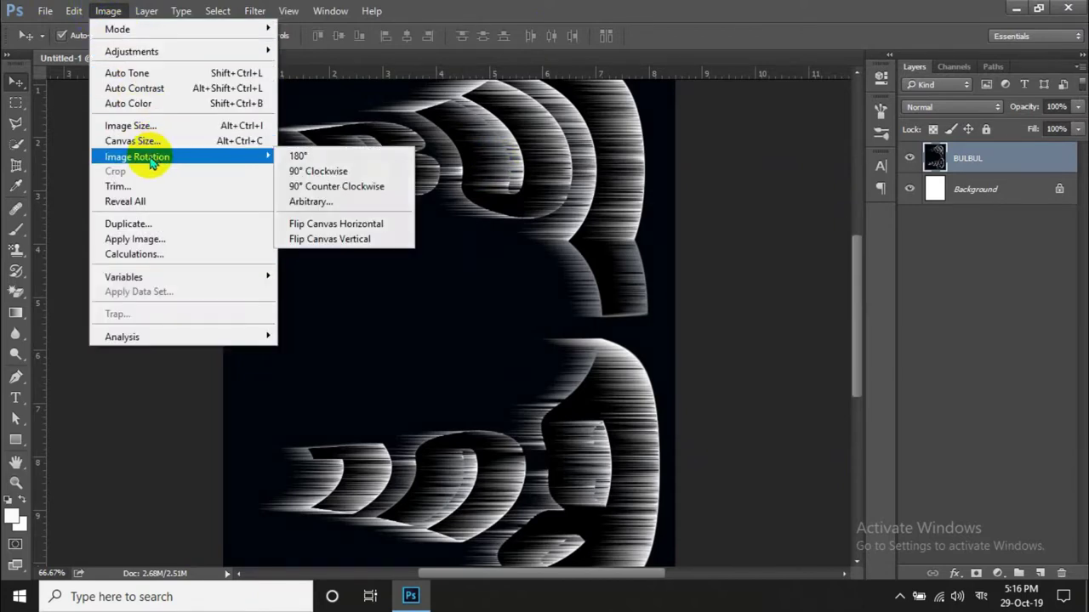
click(358, 187)
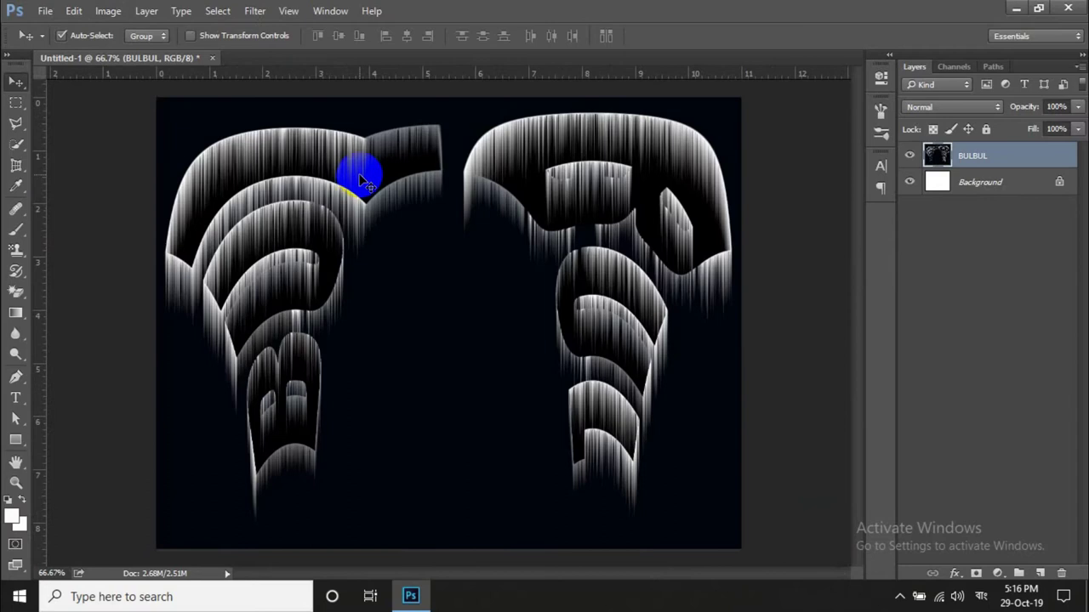
click(253, 11)
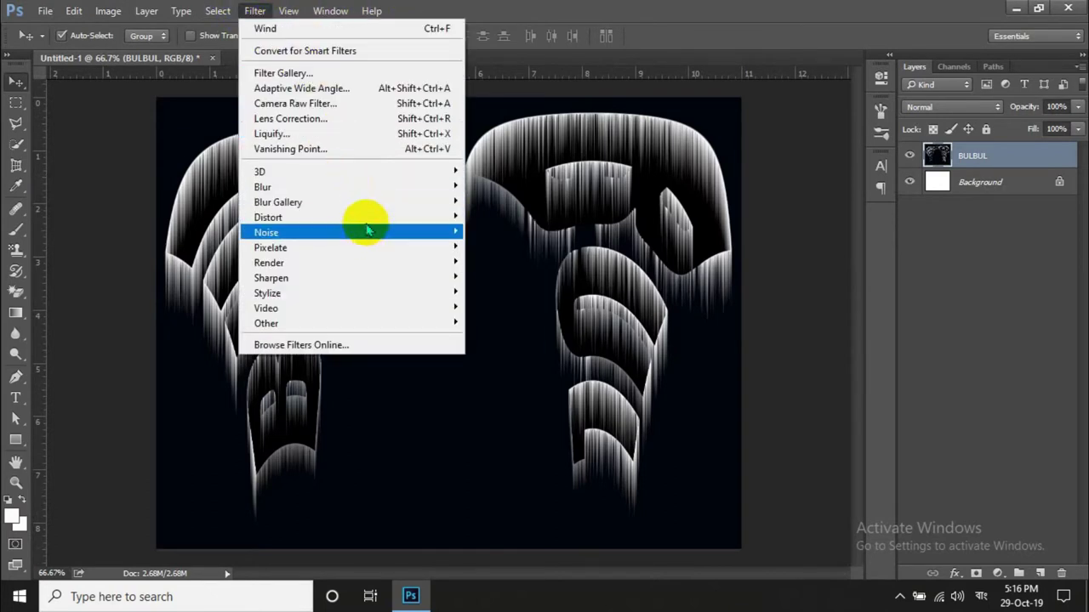
mouse_move(268, 217)
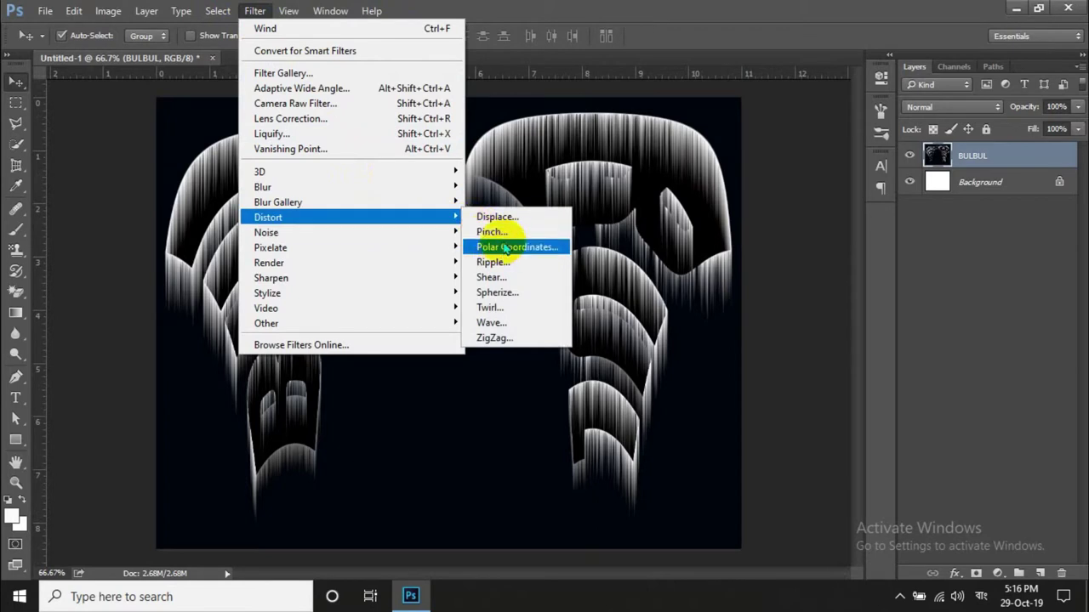
Apply Polar Coordinates set to Rectangular to Polar, turning the streaks into a light burst.
click(504, 247)
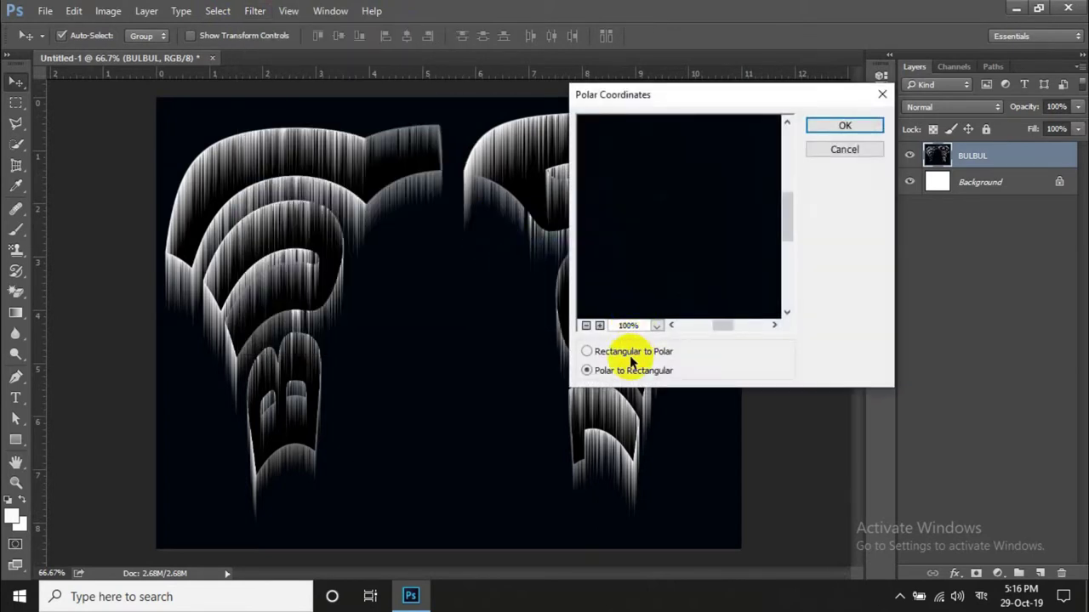
click(631, 355)
click(861, 128)
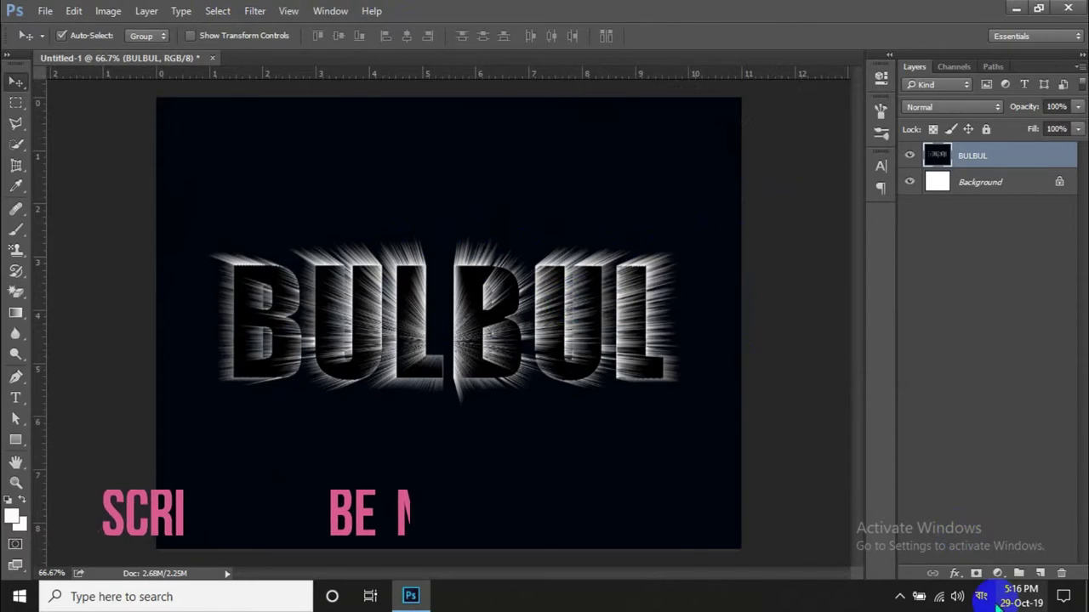
Switch keyboard input to English and load the Orange, Yellow, Orange gradient preset.
click(980, 597)
click(935, 459)
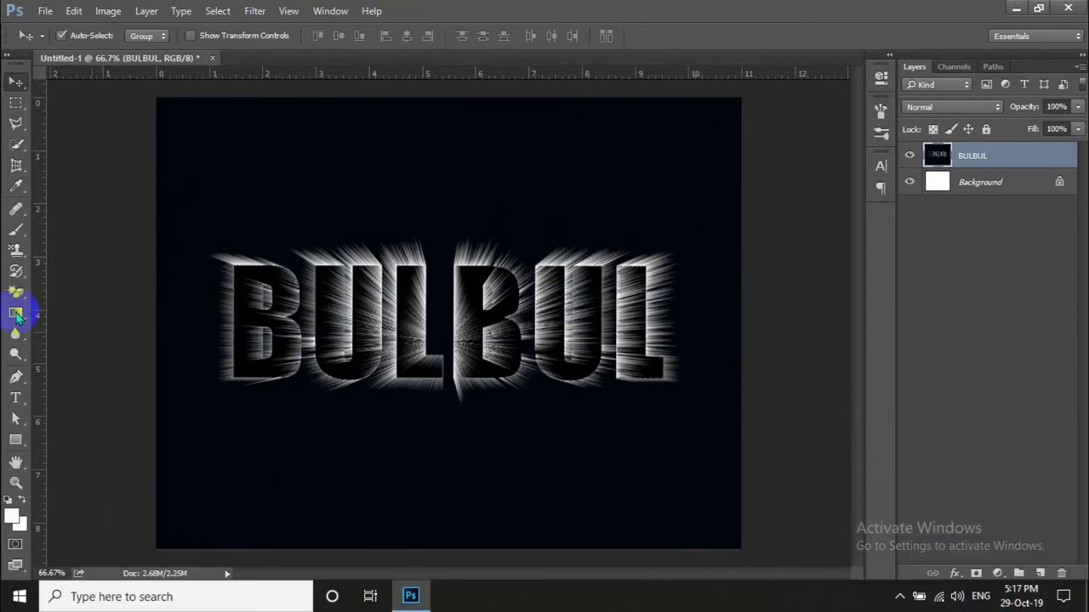
click(15, 315)
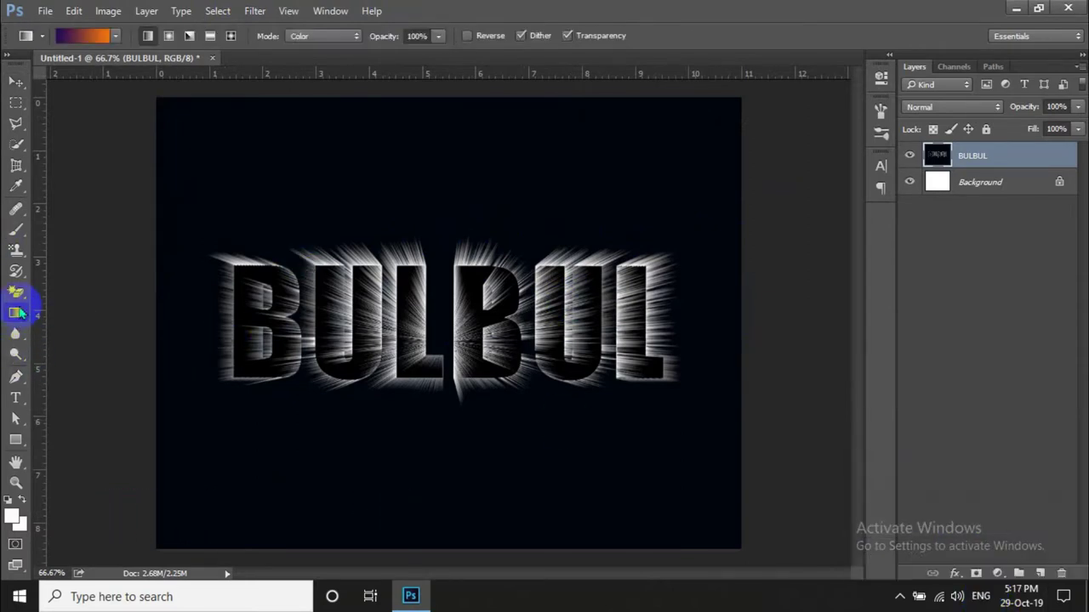
click(117, 38)
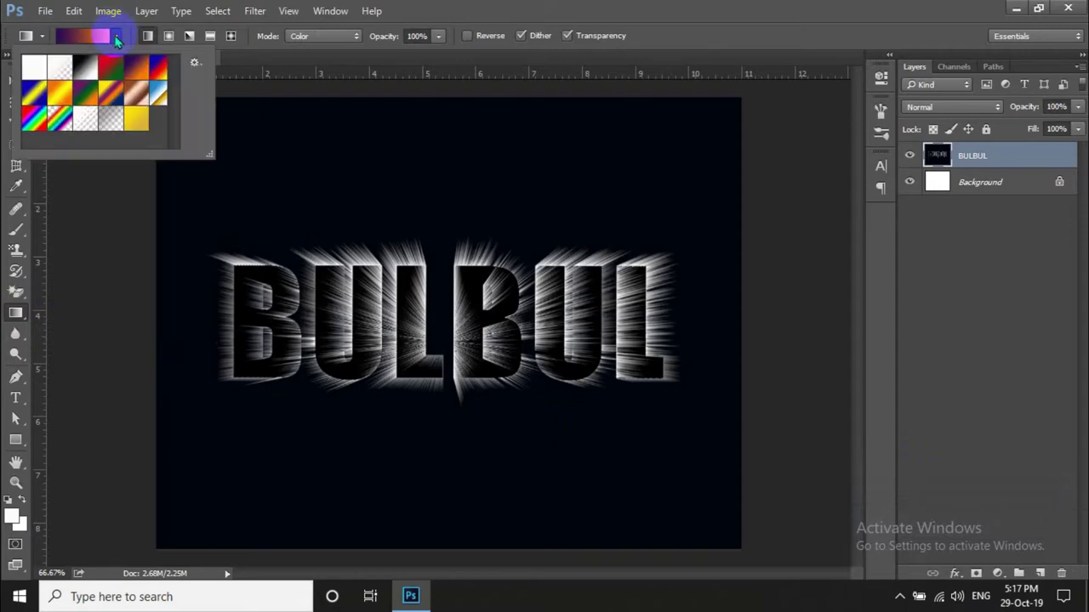
click(136, 69)
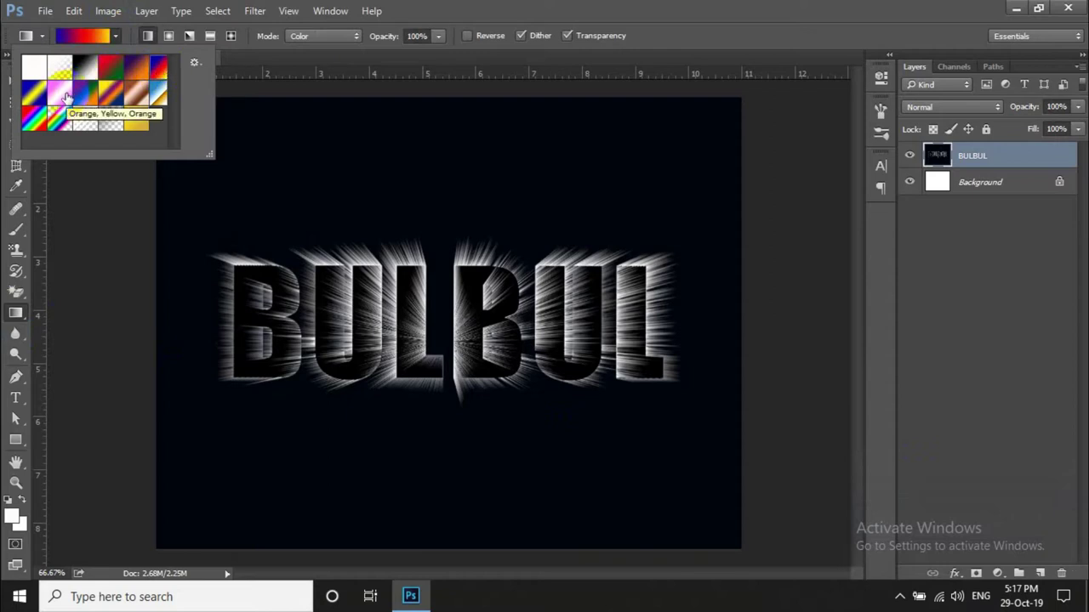
click(66, 98)
Keep the gradient mode on Color and check its opacity setting.
click(569, 8)
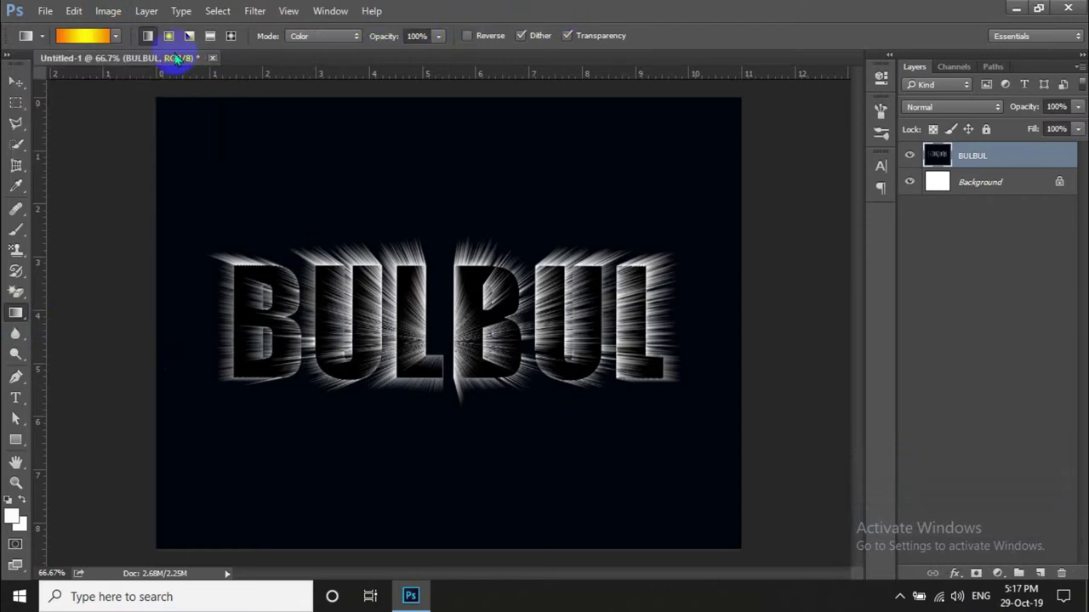
click(324, 38)
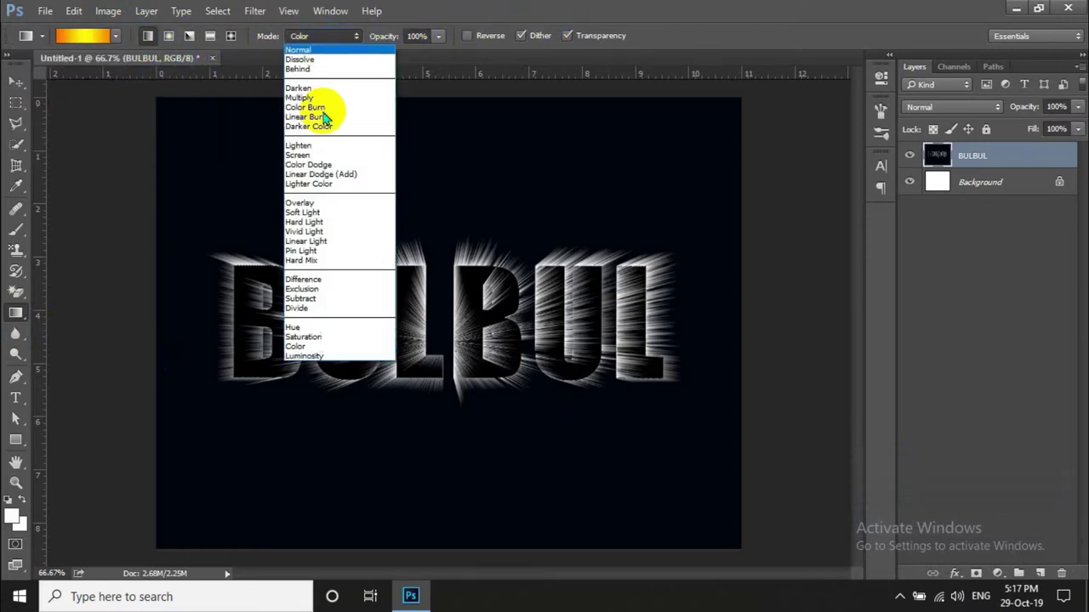
click(308, 344)
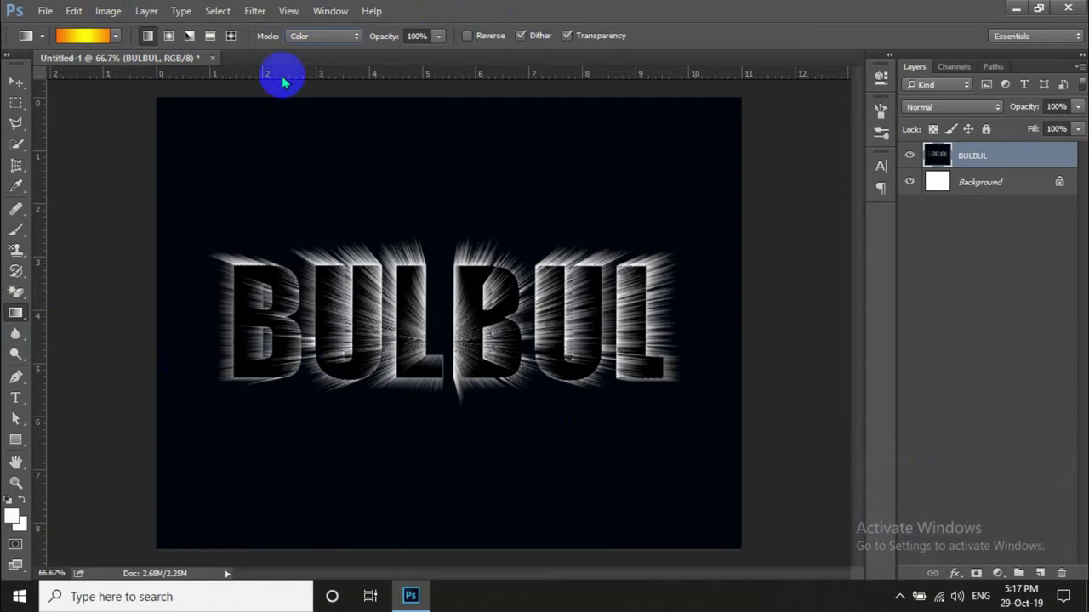
click(441, 36)
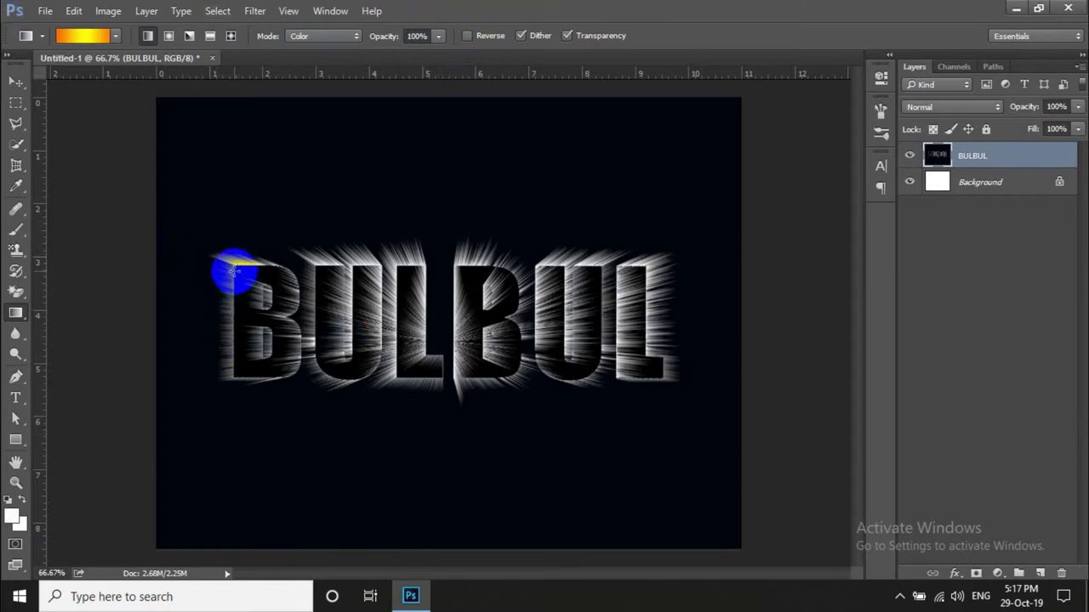
Sweep the orange-yellow gradient across BULBUL in four passes: orange at the edges, yellow in the middle.
drag(223, 258, 665, 385)
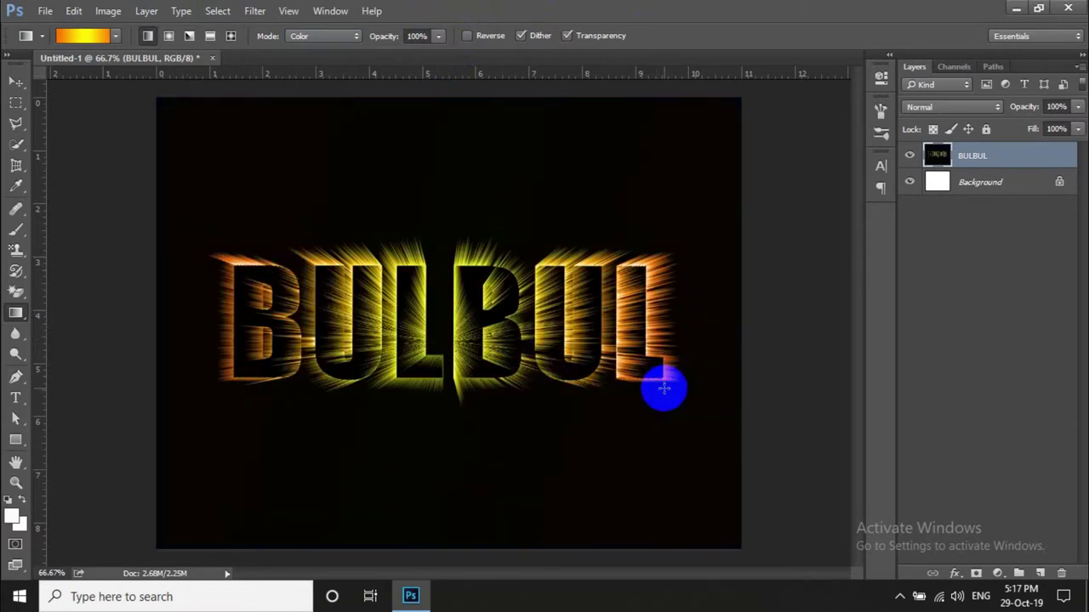
drag(665, 388, 648, 289)
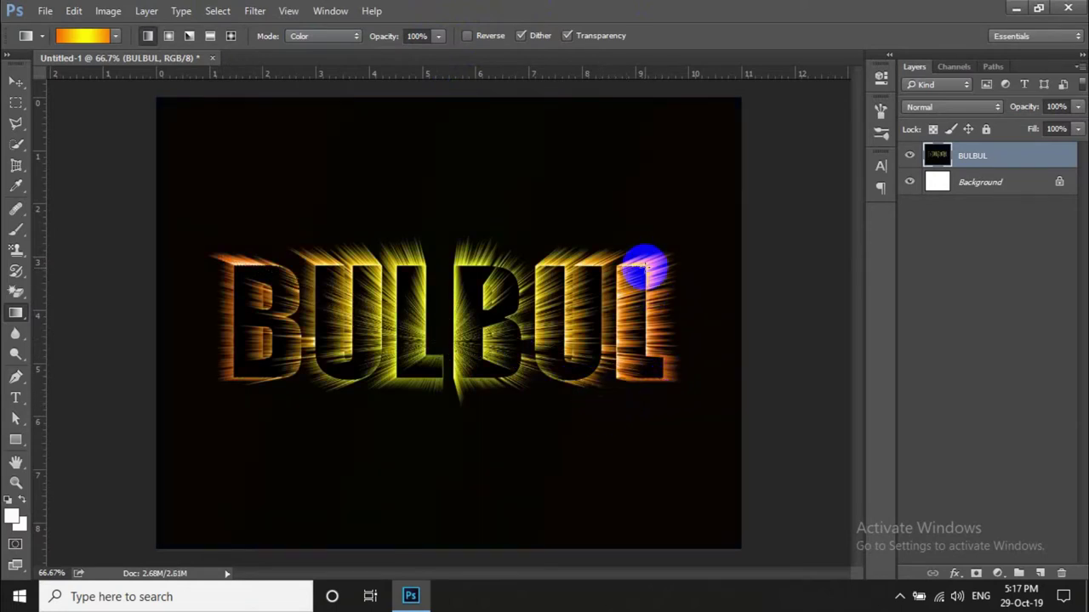
mouse_move(229, 397)
mouse_down()
mouse_move(219, 384)
mouse_move(228, 378)
mouse_up()
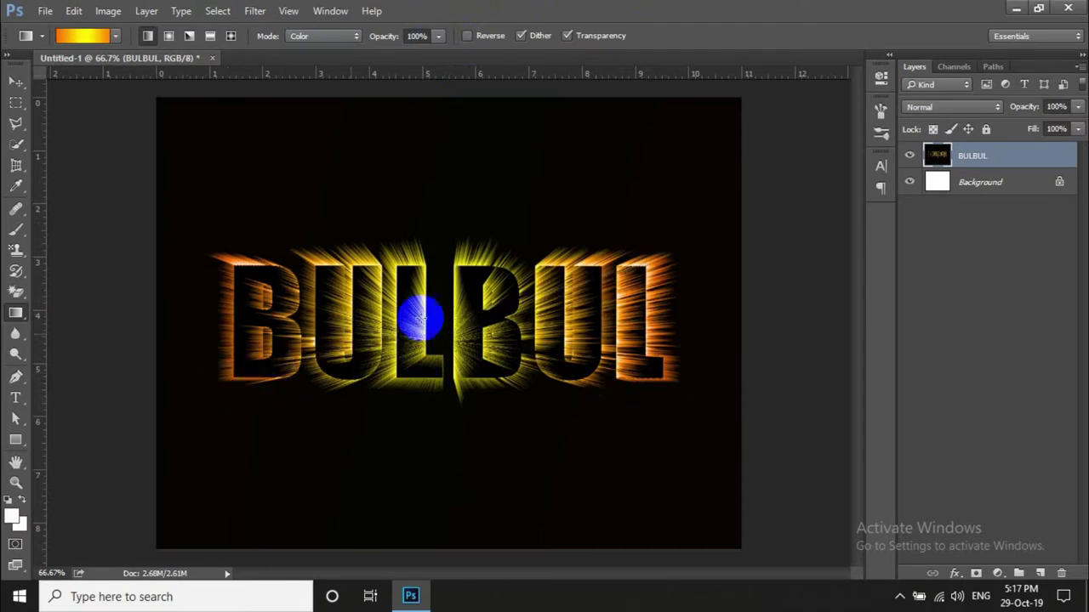
drag(464, 264, 459, 410)
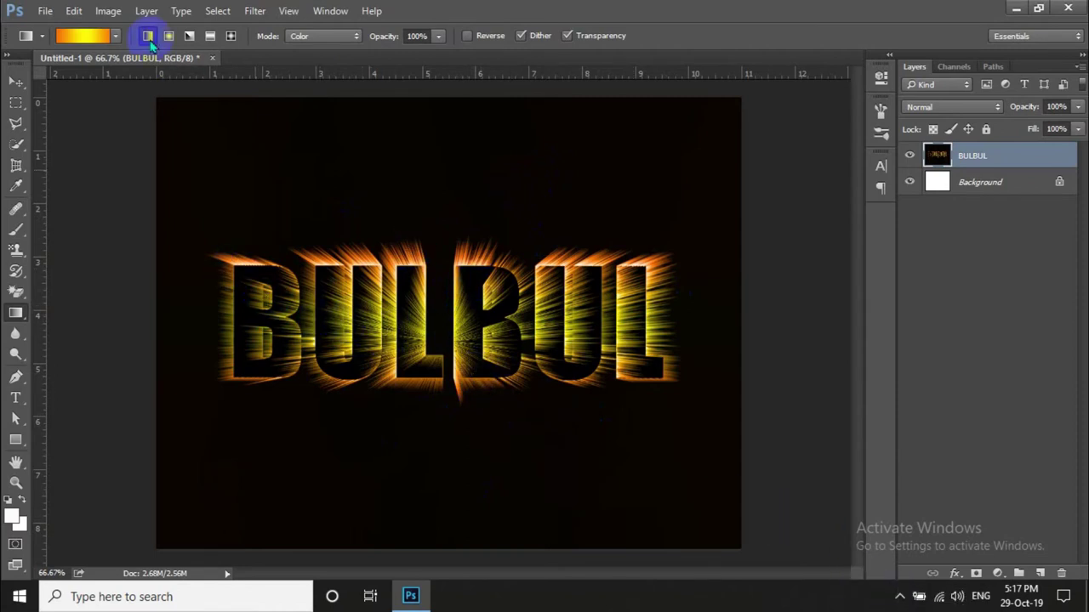
Apply the Spectrum gradient preset to BULBUL in three sweeps, cycling pink, blue, green, yellow and red.
click(103, 37)
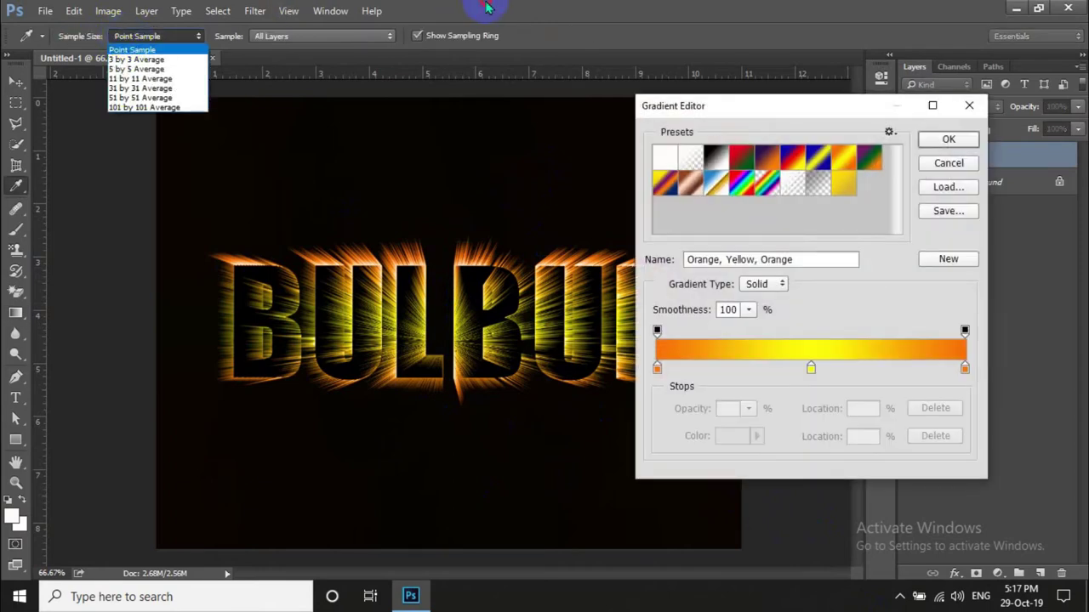
click(624, 69)
click(949, 139)
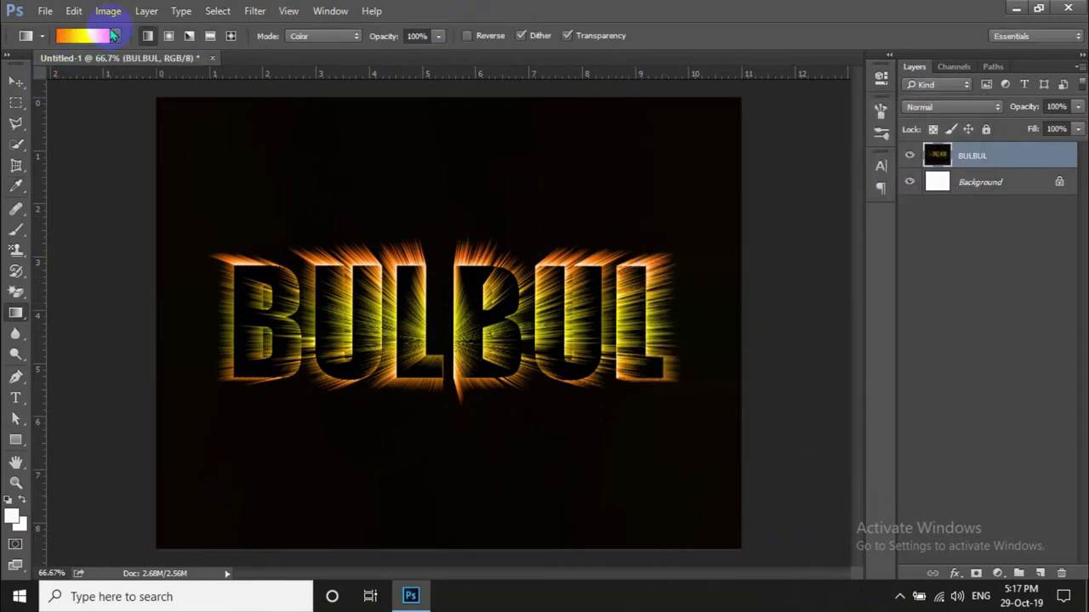
click(115, 39)
click(49, 124)
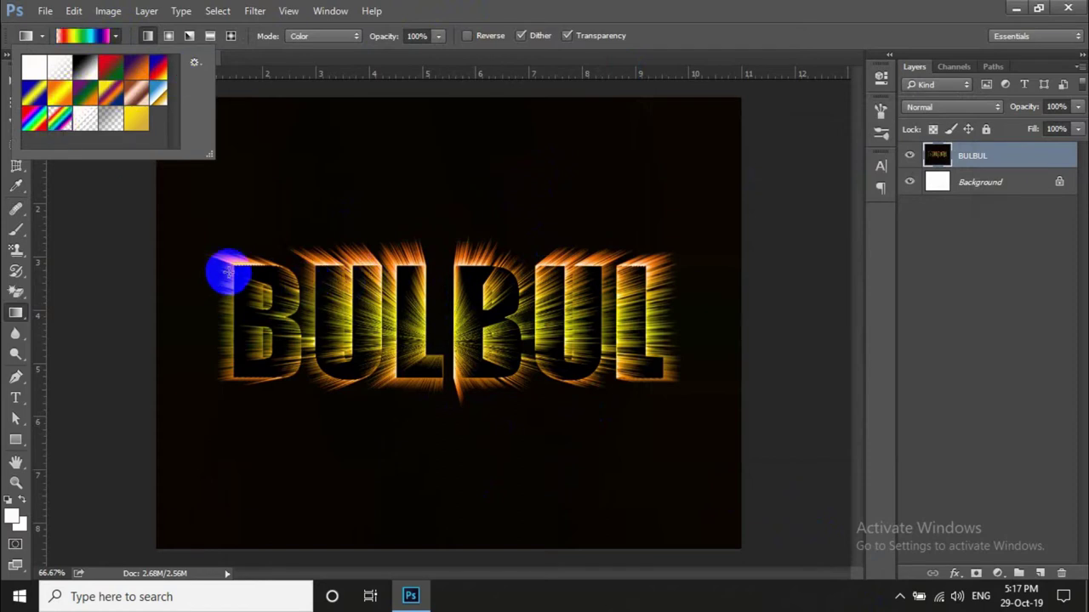
drag(229, 260, 633, 374)
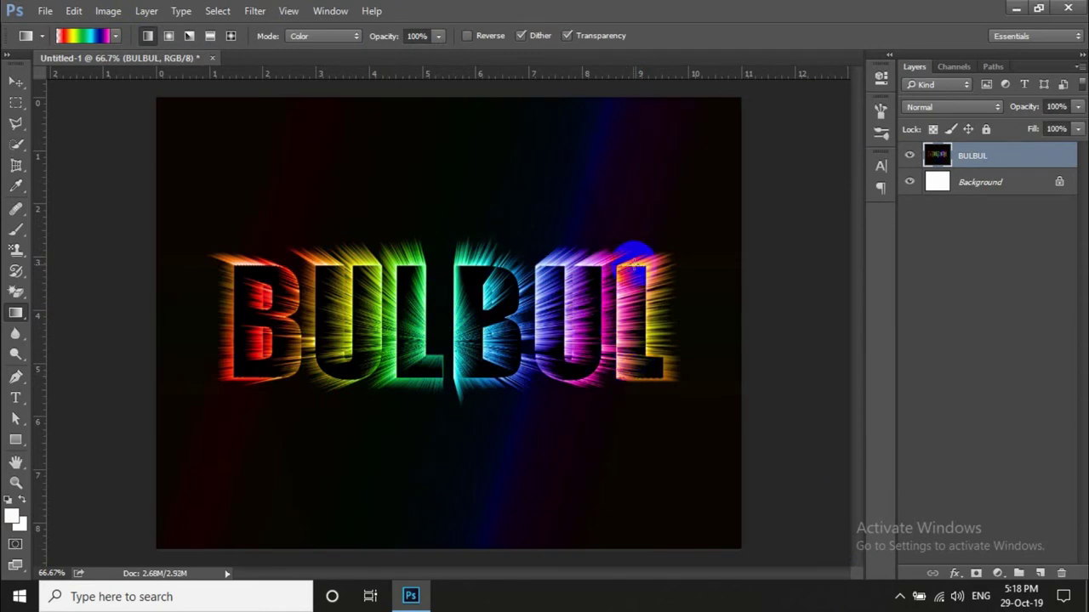
drag(637, 255, 244, 375)
drag(466, 251, 480, 364)
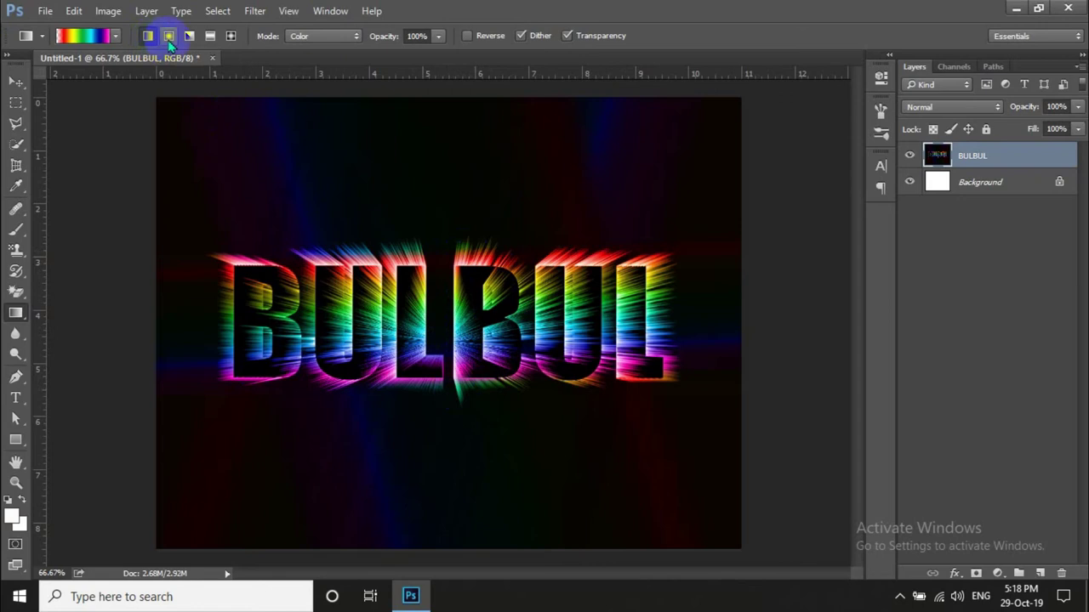
Recolour BULBUL golden with the solid yellow preset, sweeping first as Linear then as Radial gradient.
click(116, 34)
click(137, 126)
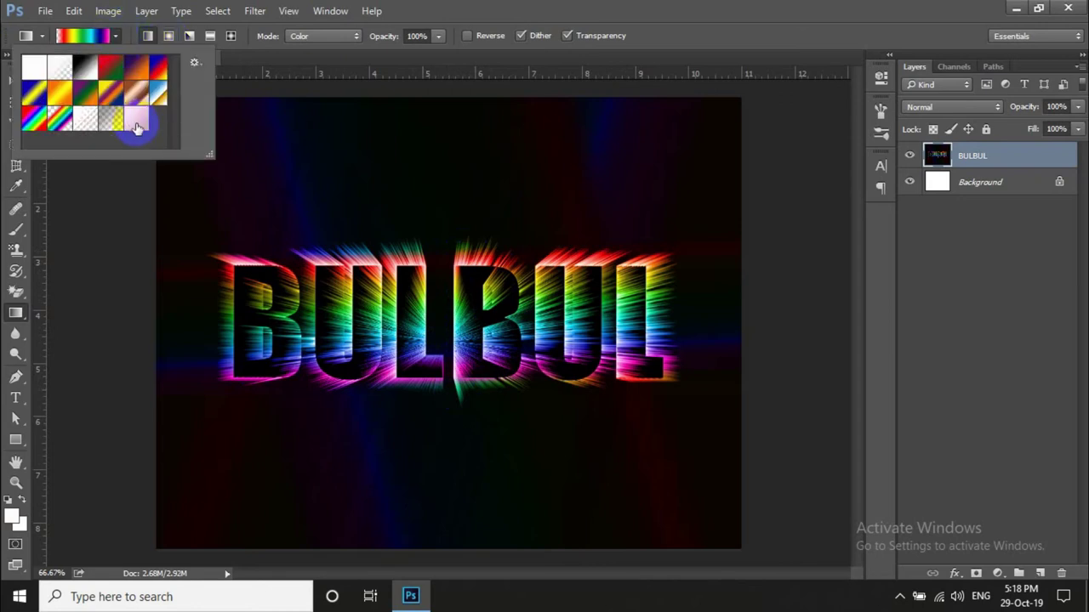
click(148, 35)
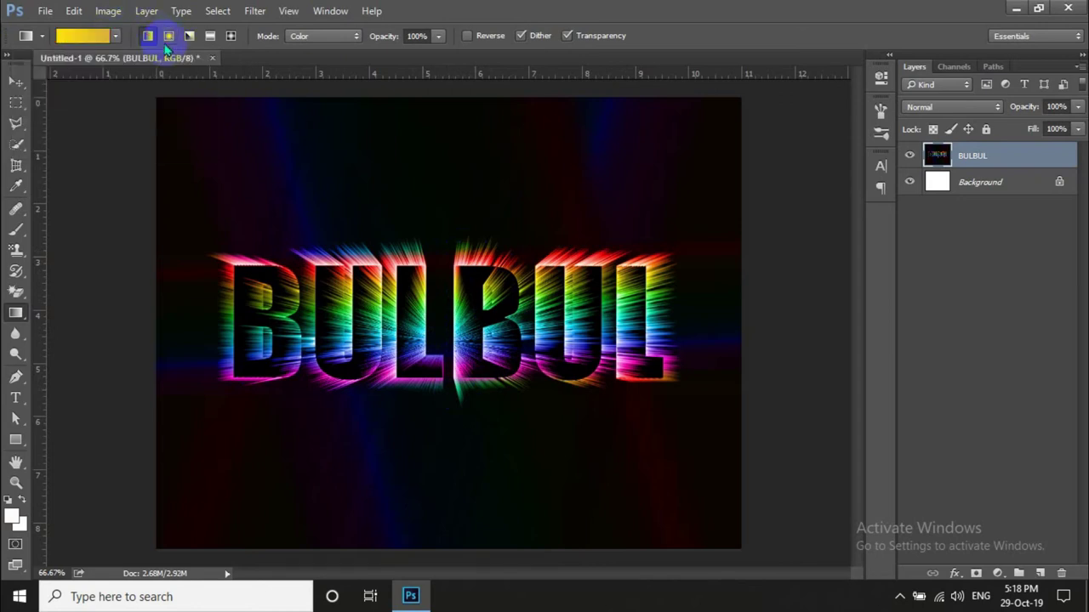
mouse_move(239, 265)
mouse_down()
mouse_move(545, 330)
mouse_move(629, 259)
mouse_move(220, 374)
mouse_up()
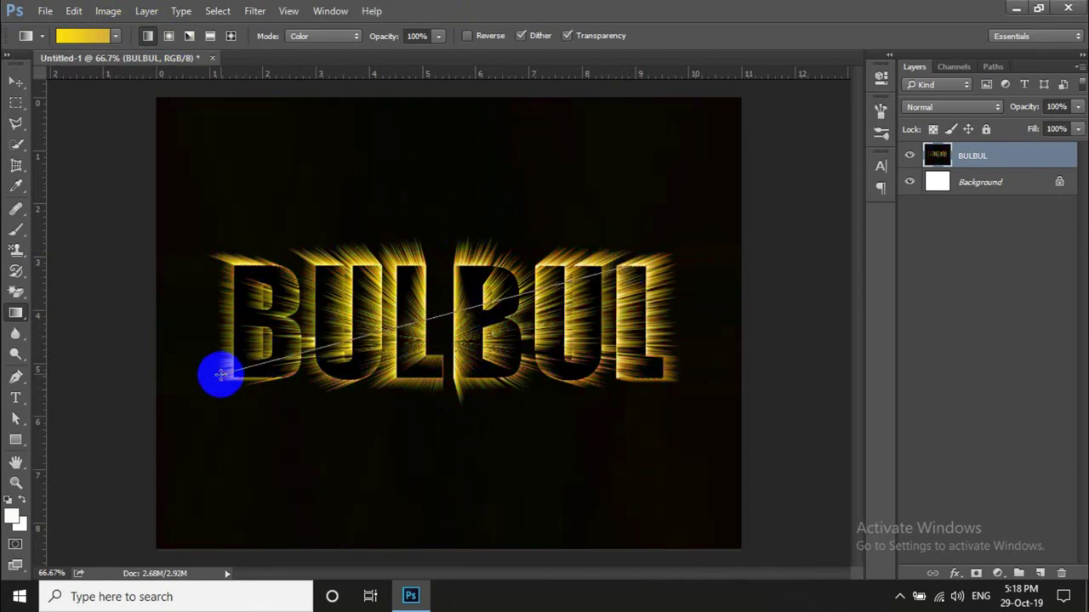
click(168, 35)
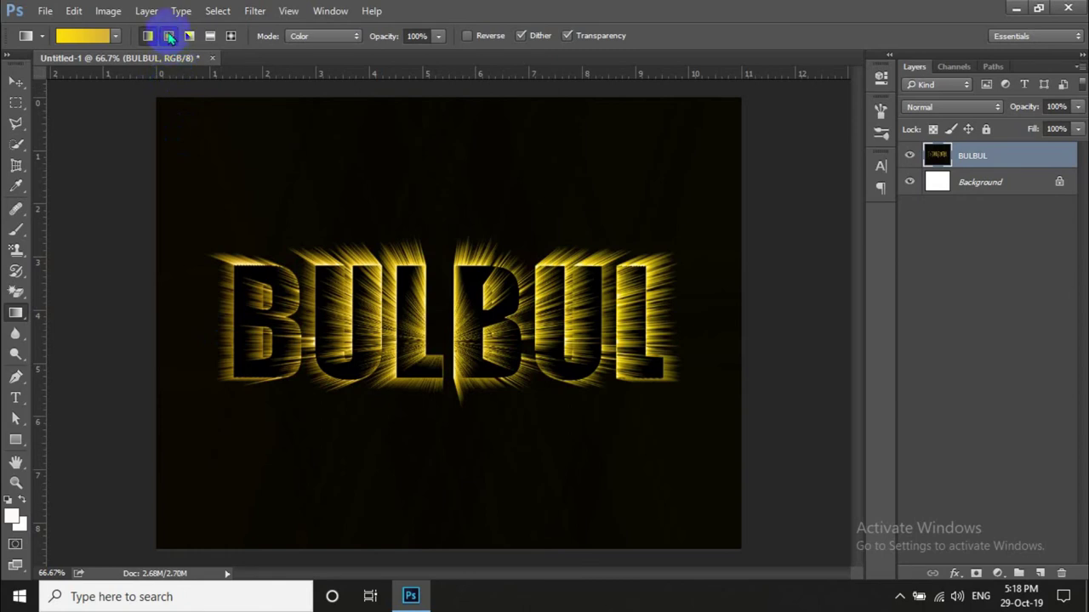
drag(624, 280, 240, 372)
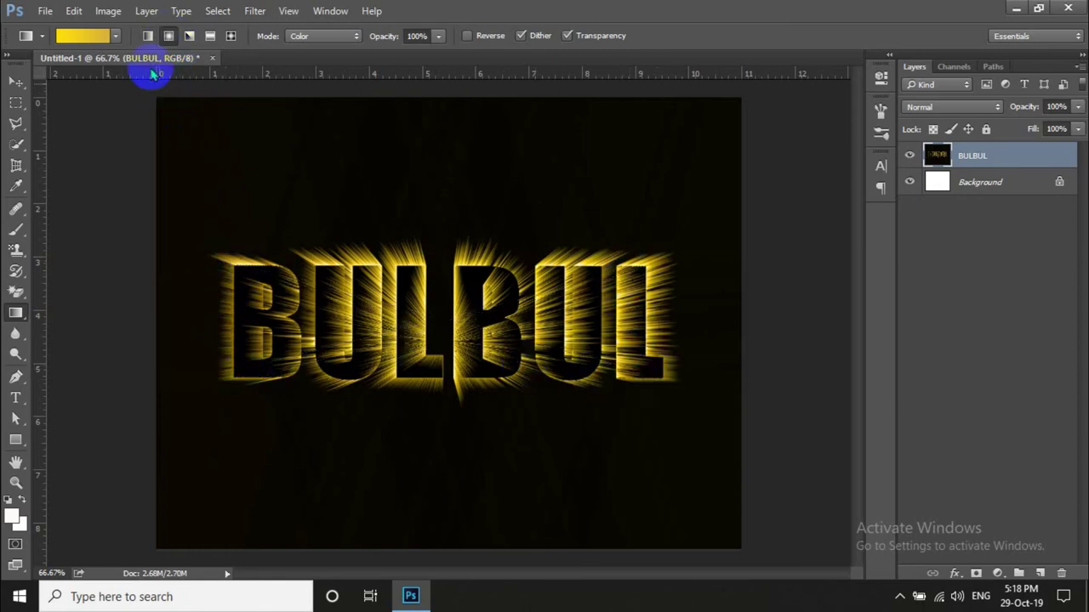
Apply the blue-white-orange preset as a Radial gradient over BULBUL in two passes.
click(116, 36)
click(157, 105)
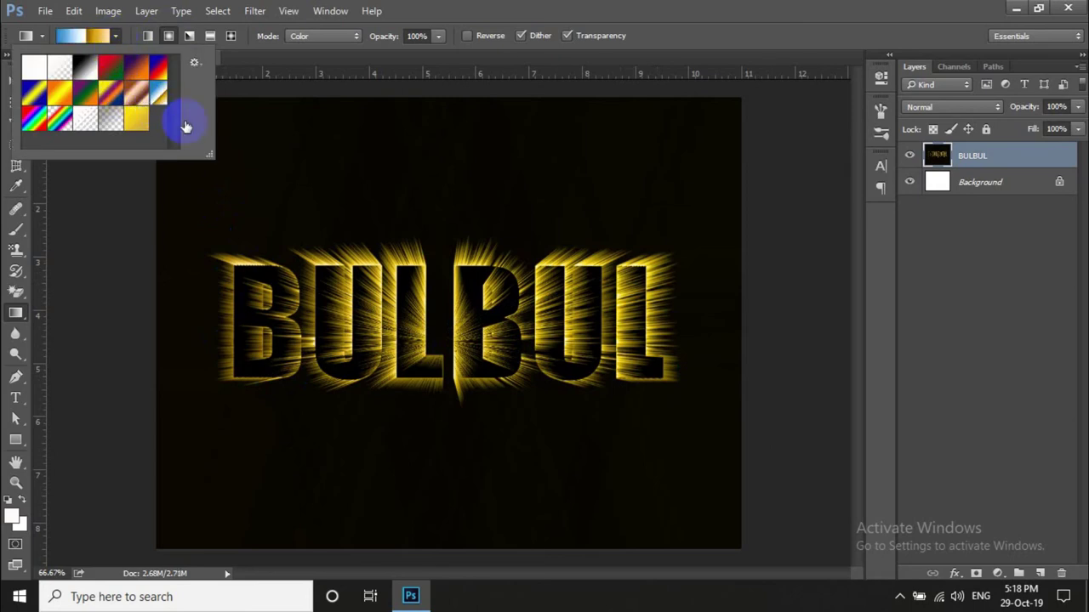
click(167, 37)
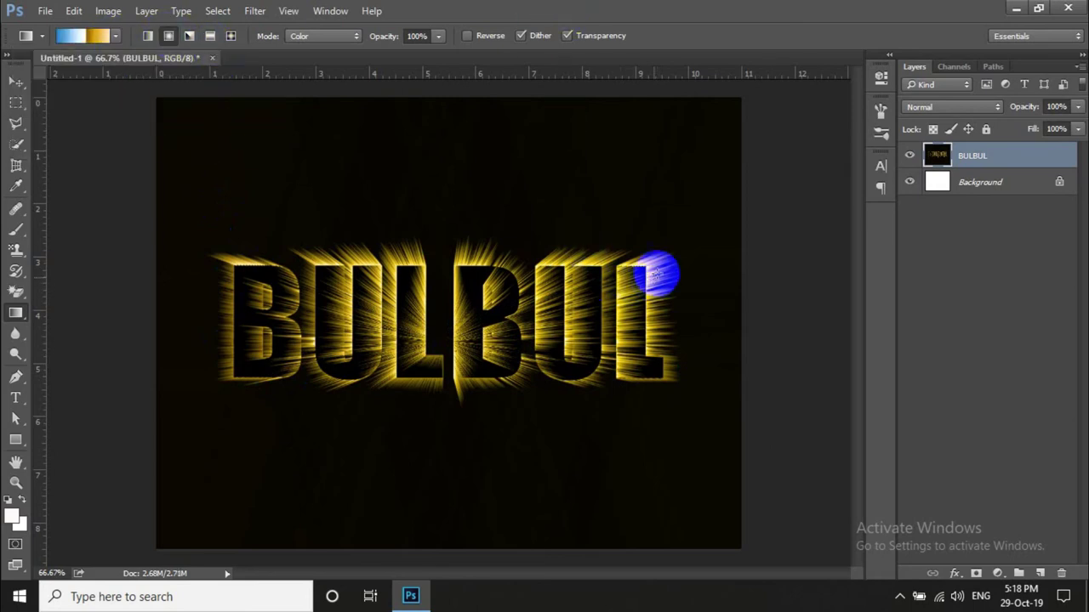
drag(266, 281, 612, 367)
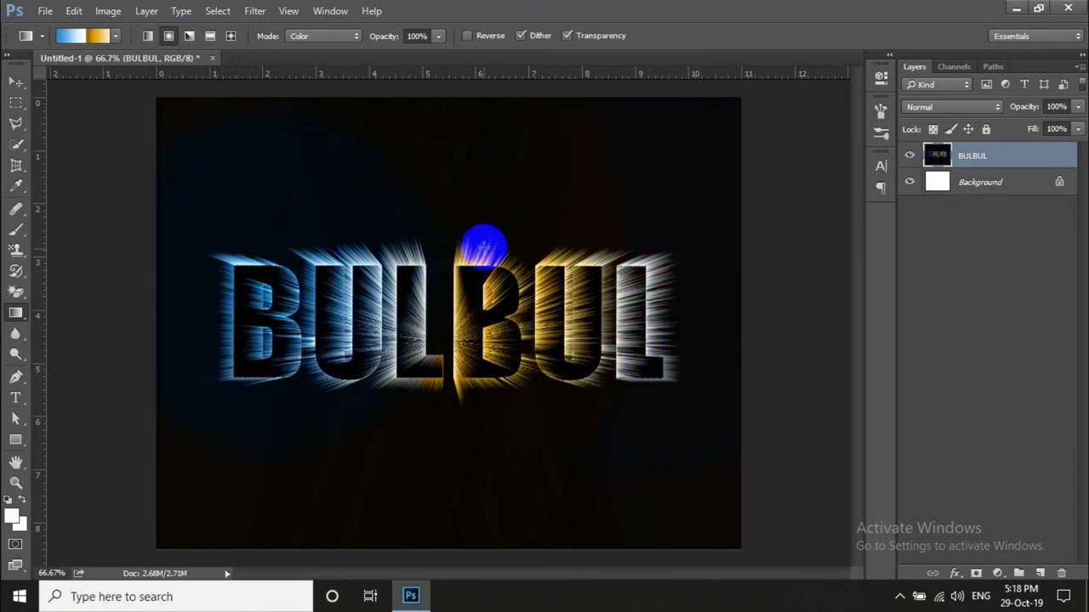
drag(484, 245, 473, 388)
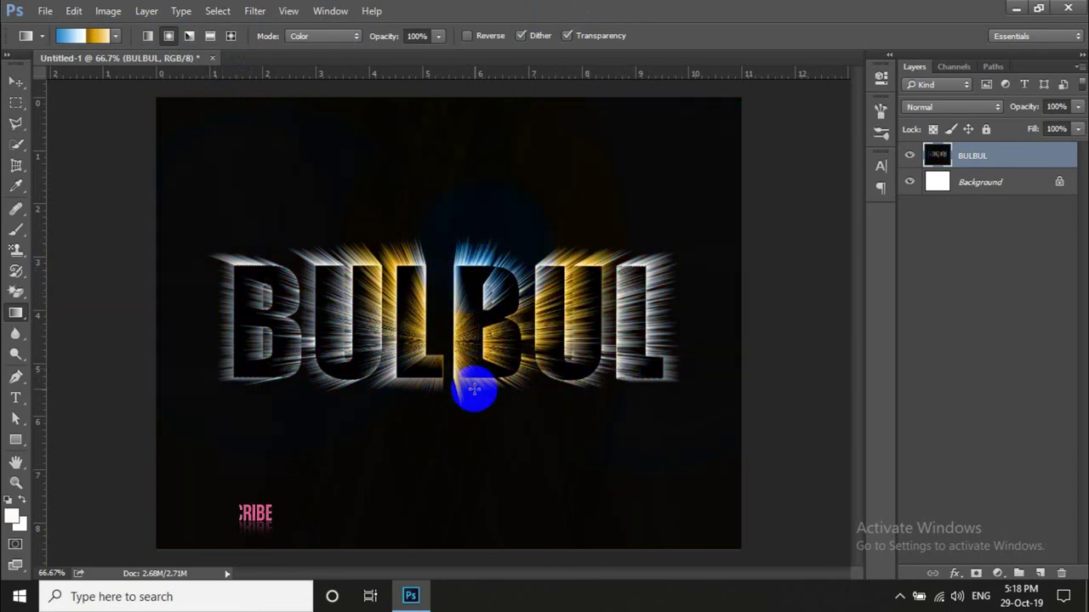